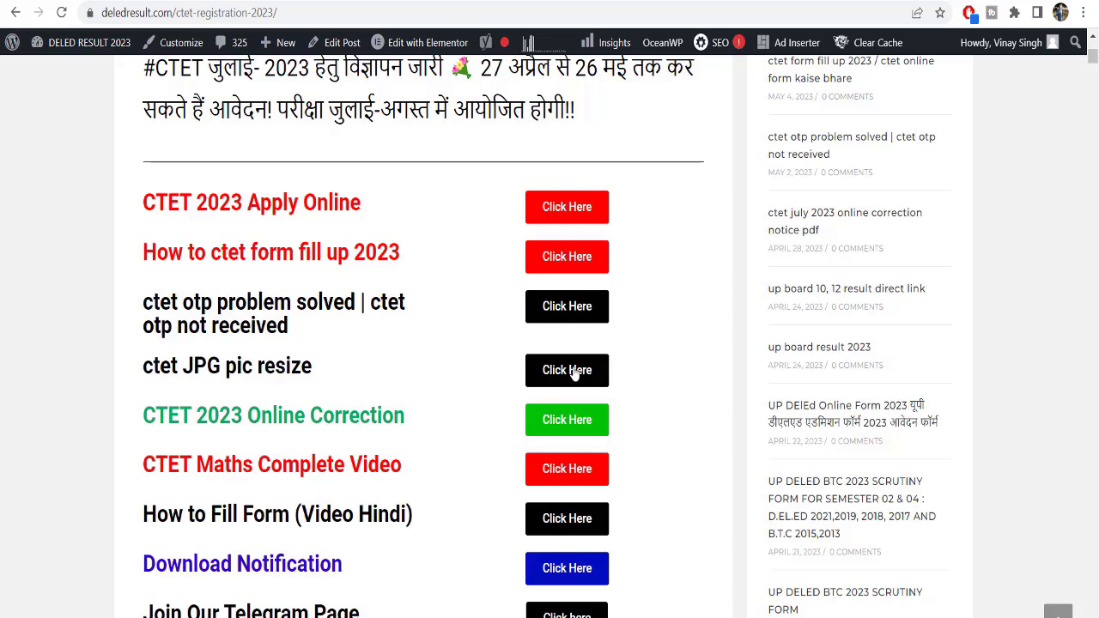
Follow the red Click Here link beside CTET 2023 Apply Online on deledresult.com
{"action": "left_click_drag", "start_coordinate": [155, 415], "coordinate": [383, 416]}
{"action": "scroll", "coordinate": [565, 425], "scroll_direction": "down", "scroll_amount": 1}
{"action": "left_click_drag", "start_coordinate": [143, 380], "coordinate": [328, 380]}
{"action": "left_click", "coordinate": [385, 386]}
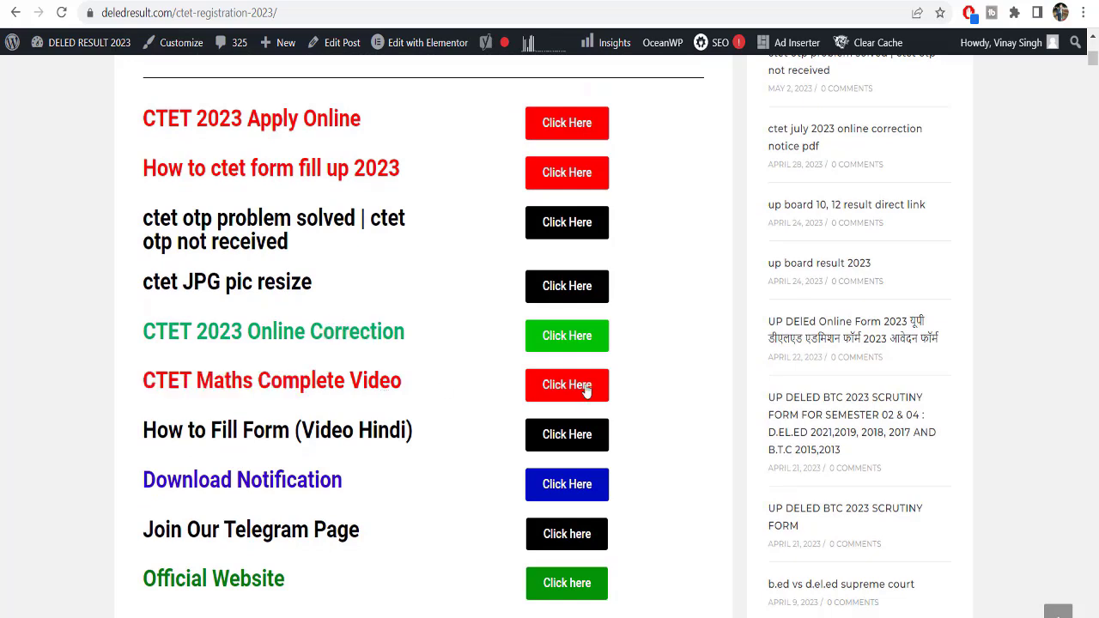
{"action": "left_click_drag", "start_coordinate": [156, 429], "coordinate": [330, 426]}
{"action": "scroll", "coordinate": [559, 442], "scroll_direction": "up", "scroll_amount": 1}
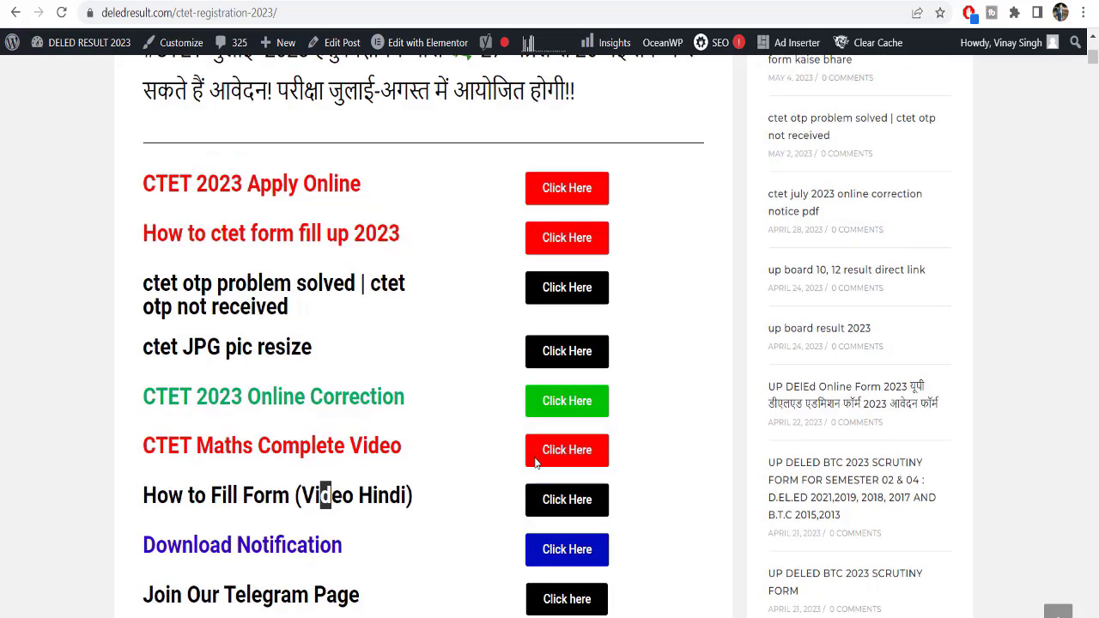
{"action": "left_click_drag", "start_coordinate": [156, 202], "coordinate": [256, 209]}
{"action": "left_click", "coordinate": [575, 206]}
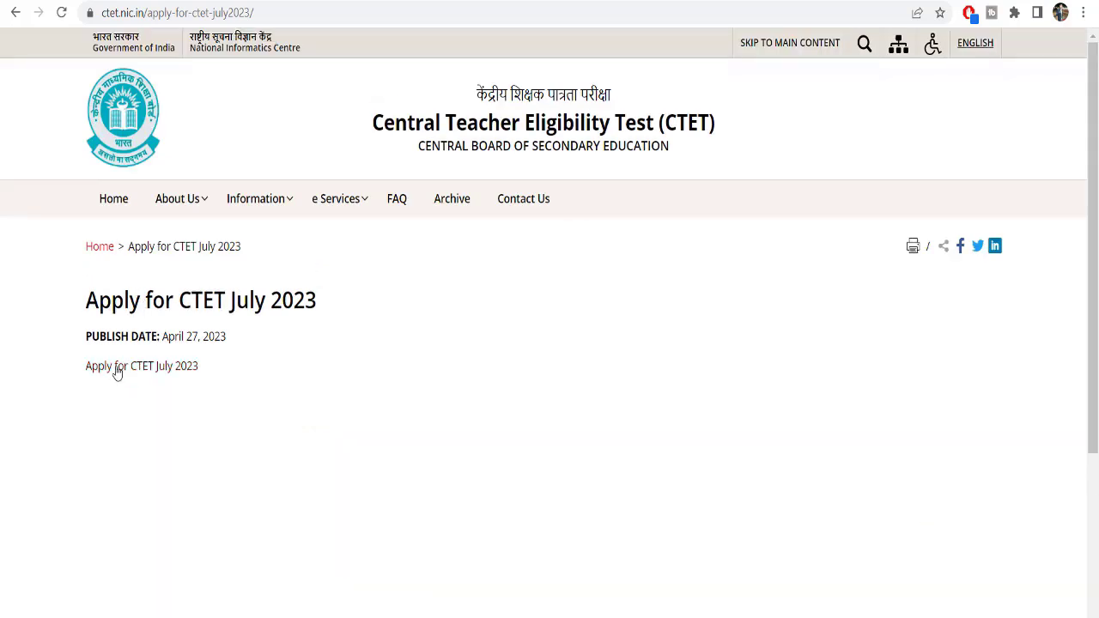
Follow the Apply for CTET July 2023 link and accept the redirect to the application site
{"action": "left_click", "coordinate": [147, 368]}
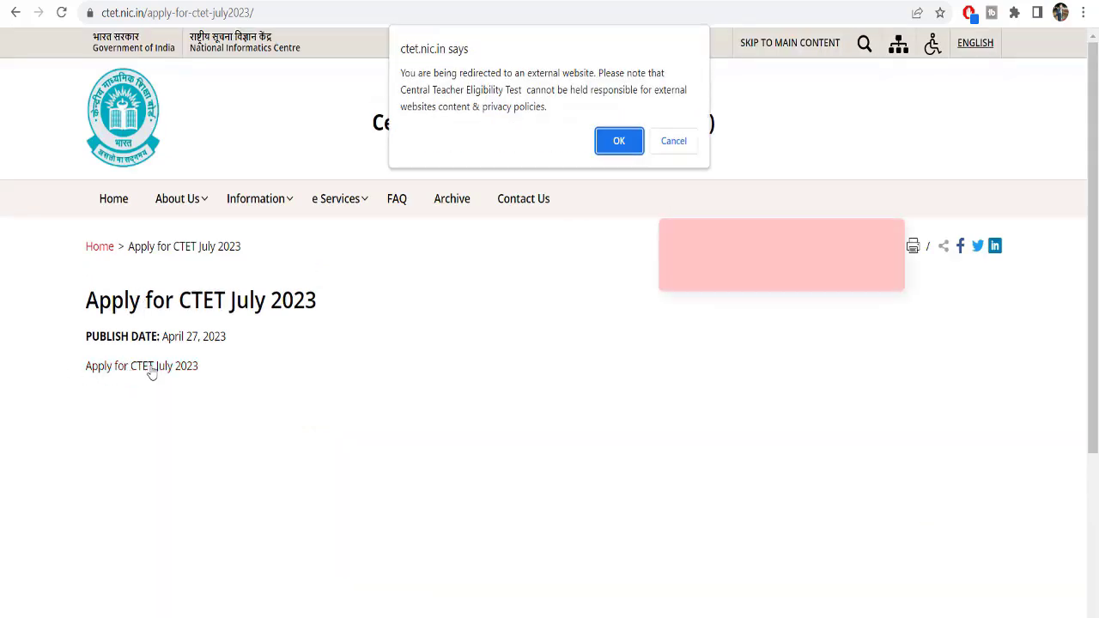
{"action": "left_click", "coordinate": [624, 140]}
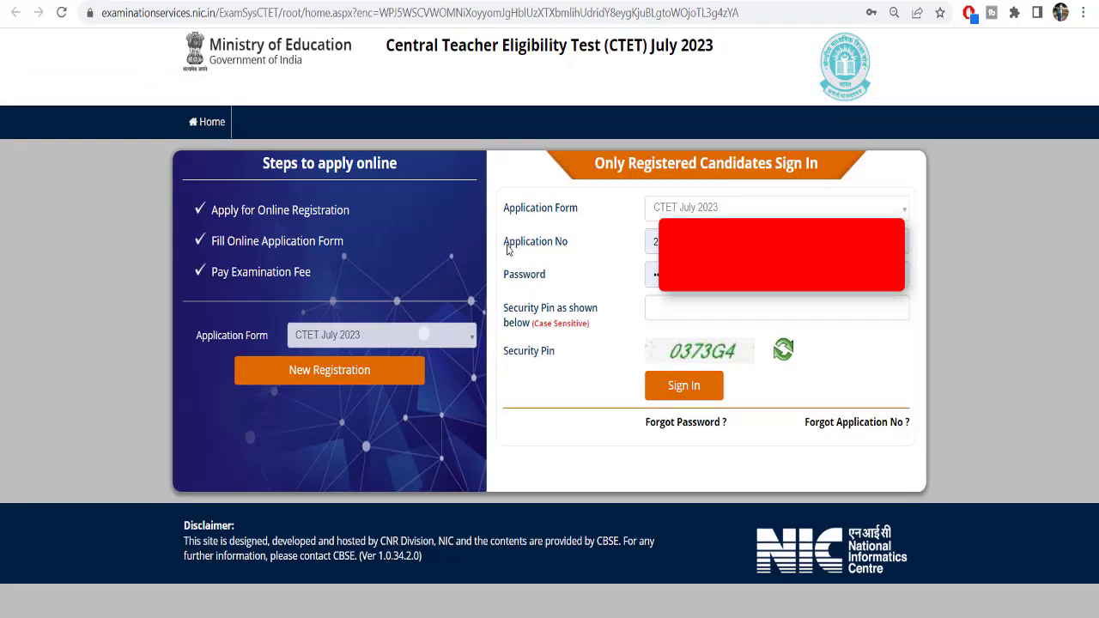
{"action": "left_click_drag", "start_coordinate": [515, 244], "coordinate": [560, 244]}
{"action": "left_click_drag", "start_coordinate": [510, 274], "coordinate": [562, 284]}
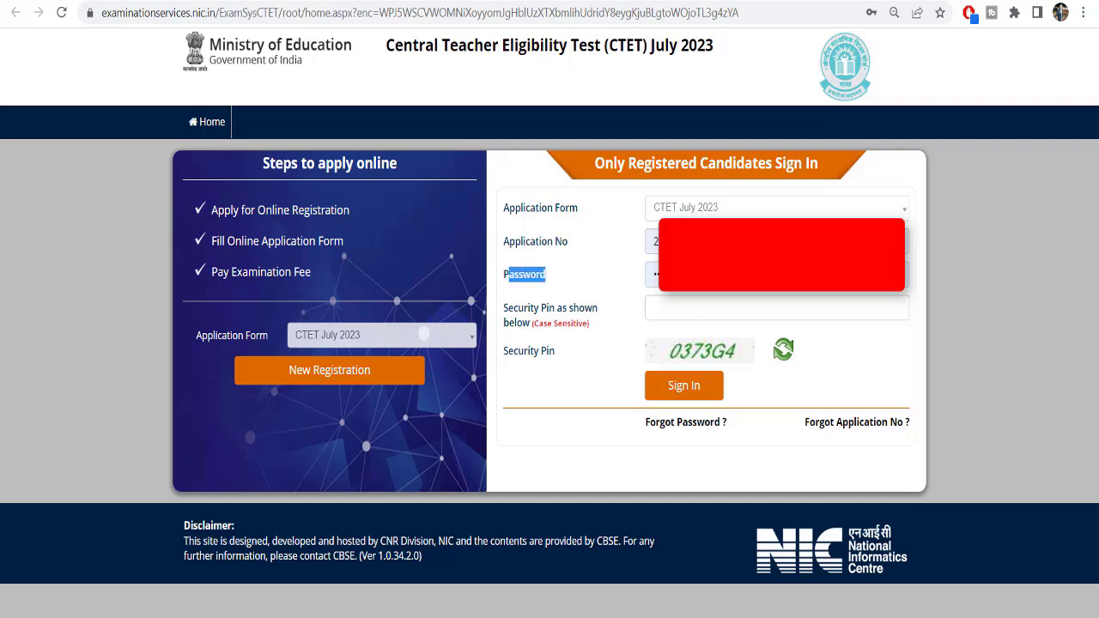
Enter the security pin, sign in, and open the application form steps
{"action": "left_click", "coordinate": [681, 309]}
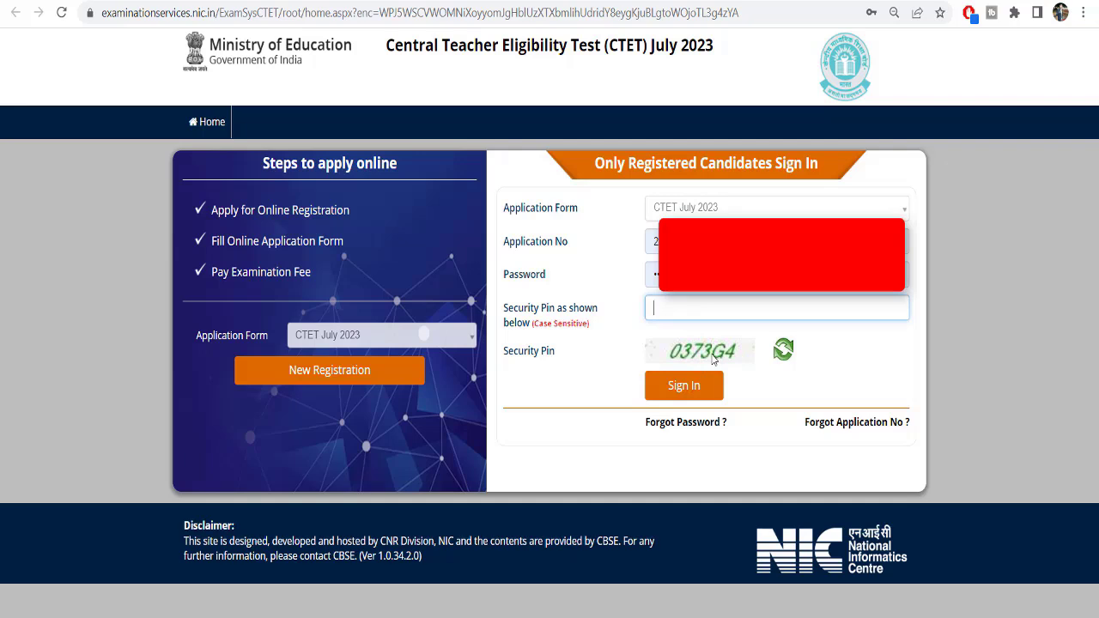
{"action": "type", "text": "0373G4"}
{"action": "left_click", "coordinate": [682, 386]}
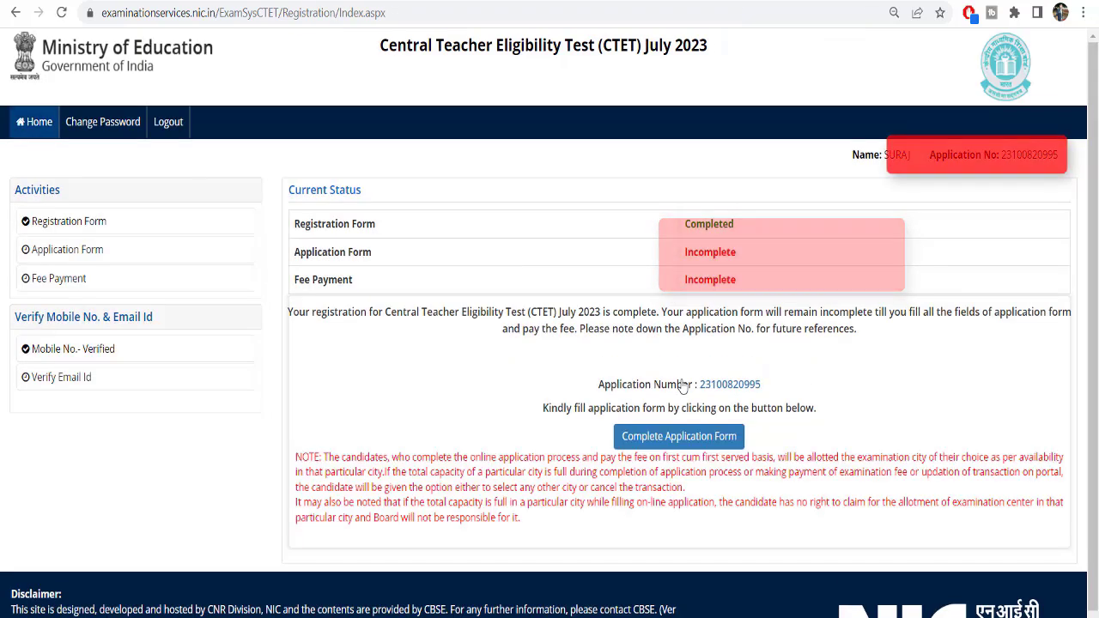
{"action": "left_click", "coordinate": [72, 257]}
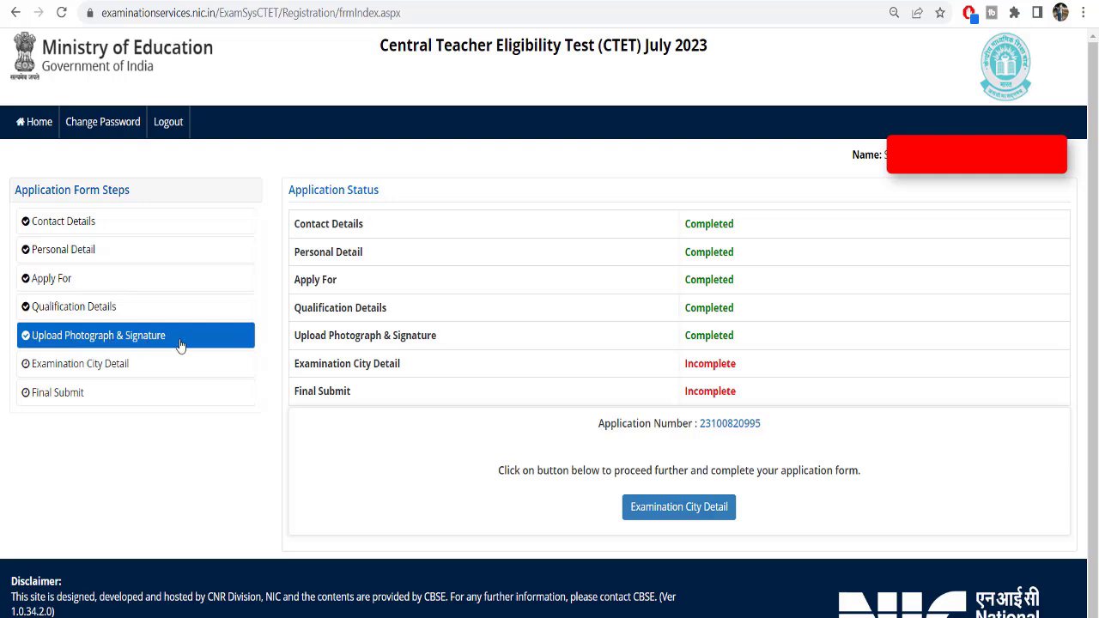
In Examination City Detail, select UTTAR PRADESH and VARANASI to read its 1162 vacant seats
{"action": "left_click", "coordinate": [99, 375]}
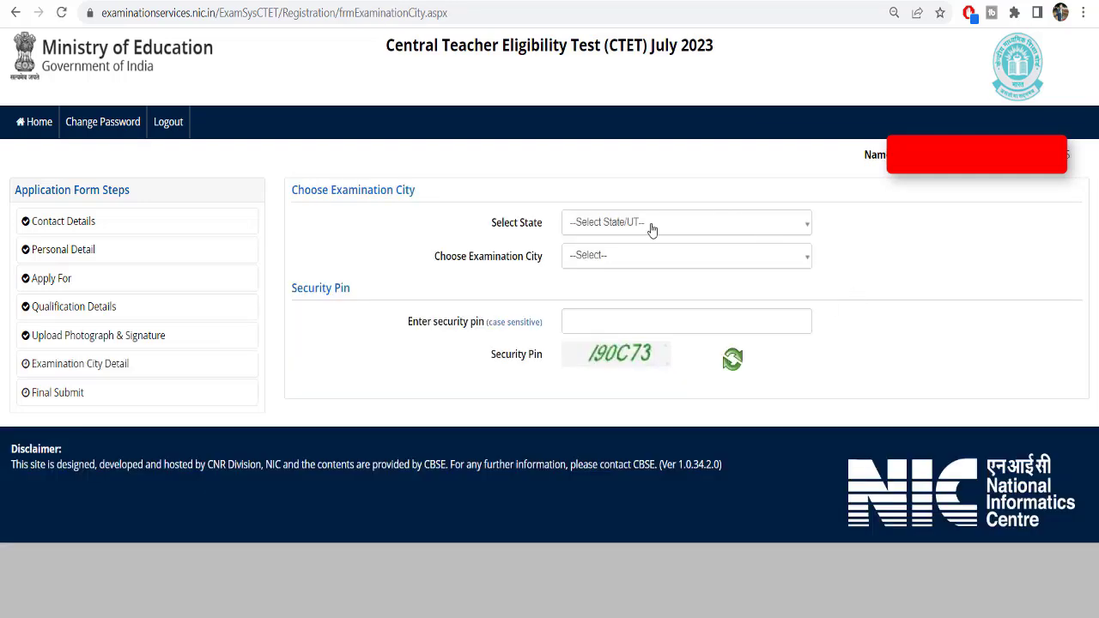
{"action": "left_click", "coordinate": [672, 221]}
{"action": "scroll", "coordinate": [620, 403], "scroll_direction": "down", "scroll_amount": 8}
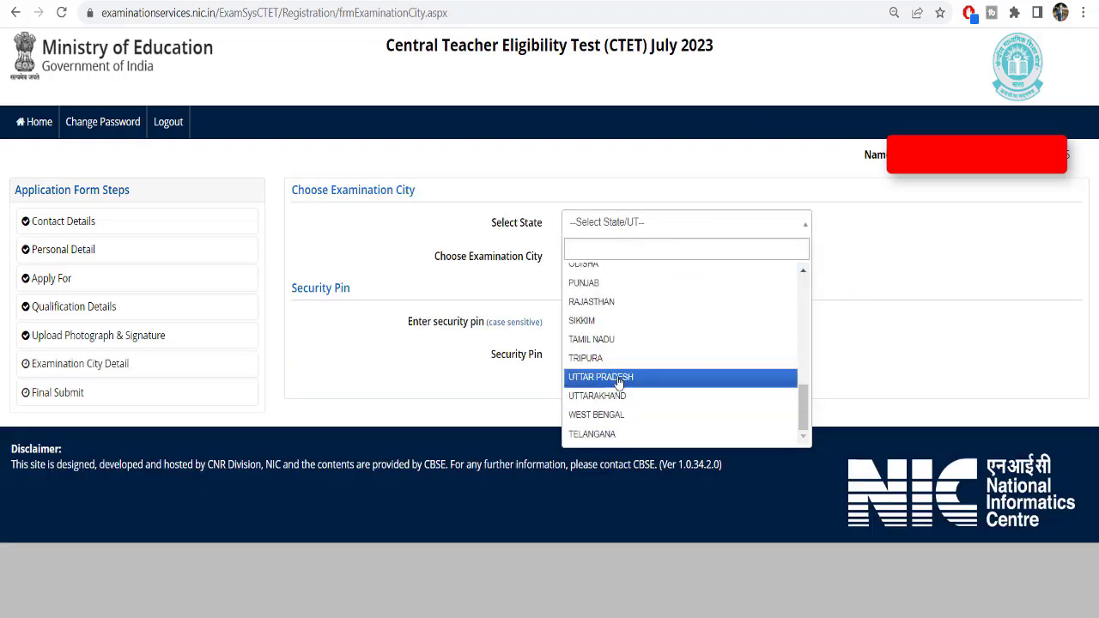
{"action": "left_click", "coordinate": [619, 382]}
{"action": "left_click", "coordinate": [625, 258]}
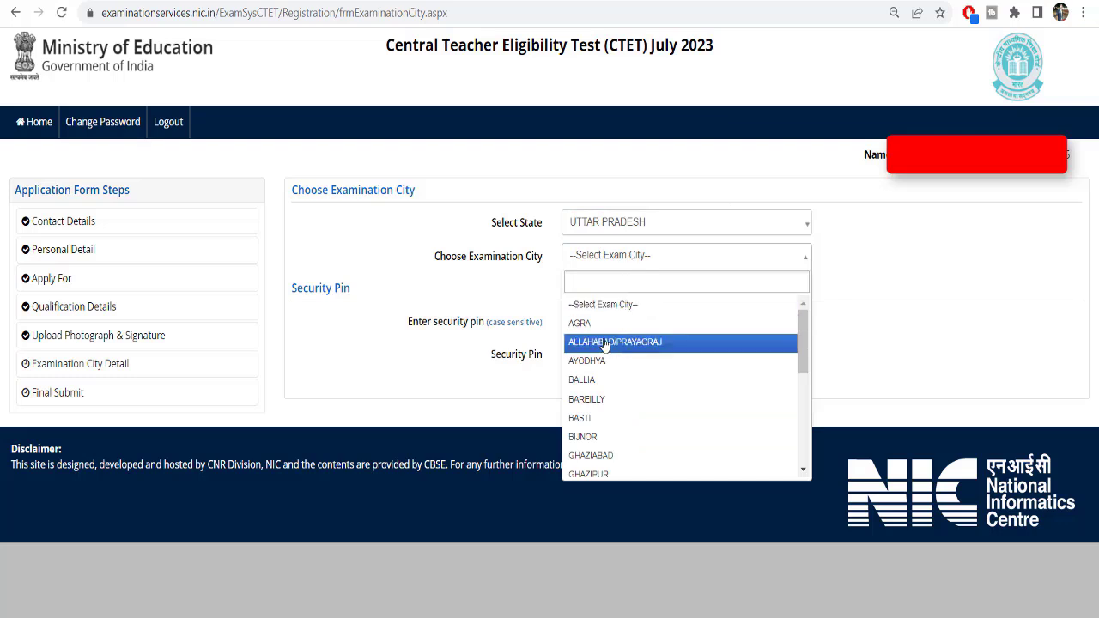
{"action": "scroll", "coordinate": [601, 433], "scroll_direction": "down", "scroll_amount": 5}
{"action": "scroll", "coordinate": [601, 436], "scroll_direction": "down", "scroll_amount": 2}
{"action": "left_click", "coordinate": [608, 468]}
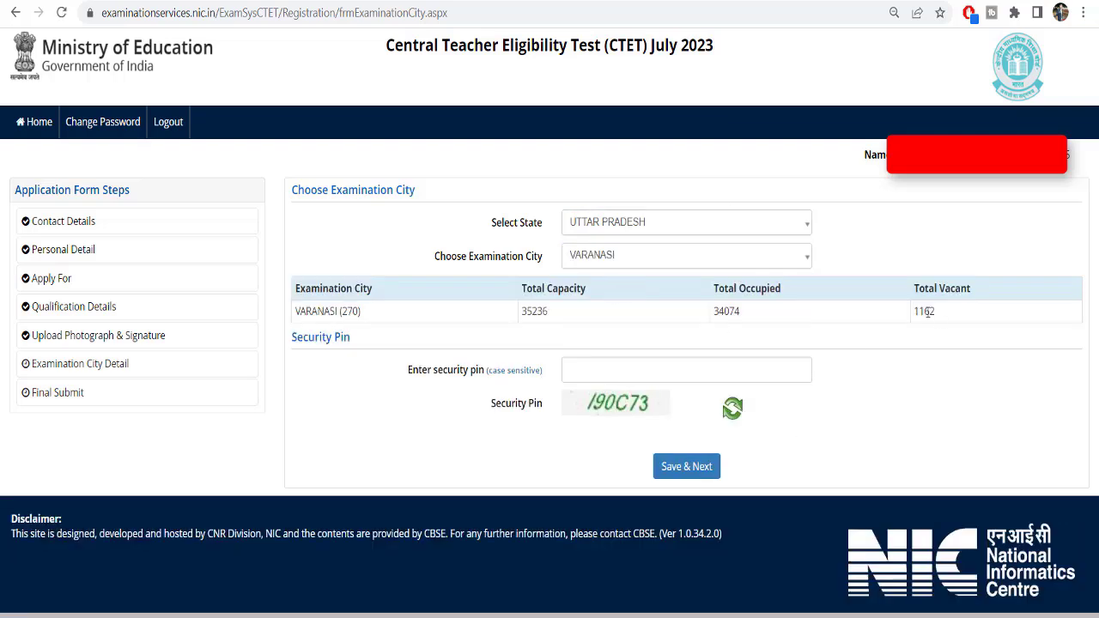
{"action": "double_click", "coordinate": [928, 313]}
{"action": "left_click", "coordinate": [944, 314]}
{"action": "left_click_drag", "start_coordinate": [944, 314], "coordinate": [924, 313]}
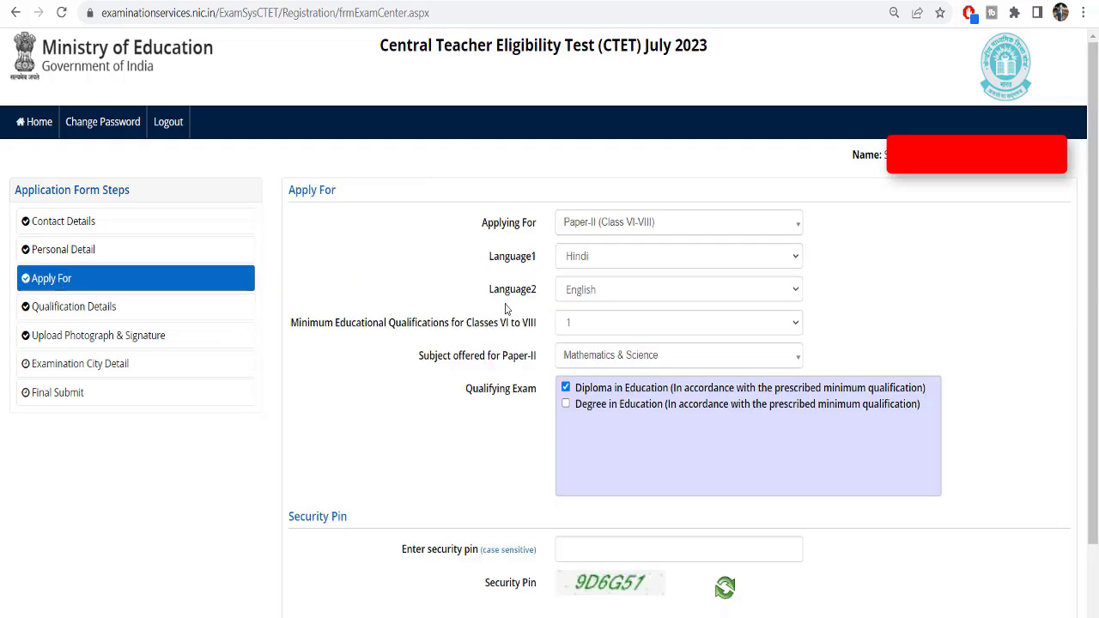
Apply for Both papers with Language1 Hindi and Language2 English
{"action": "left_click", "coordinate": [580, 227]}
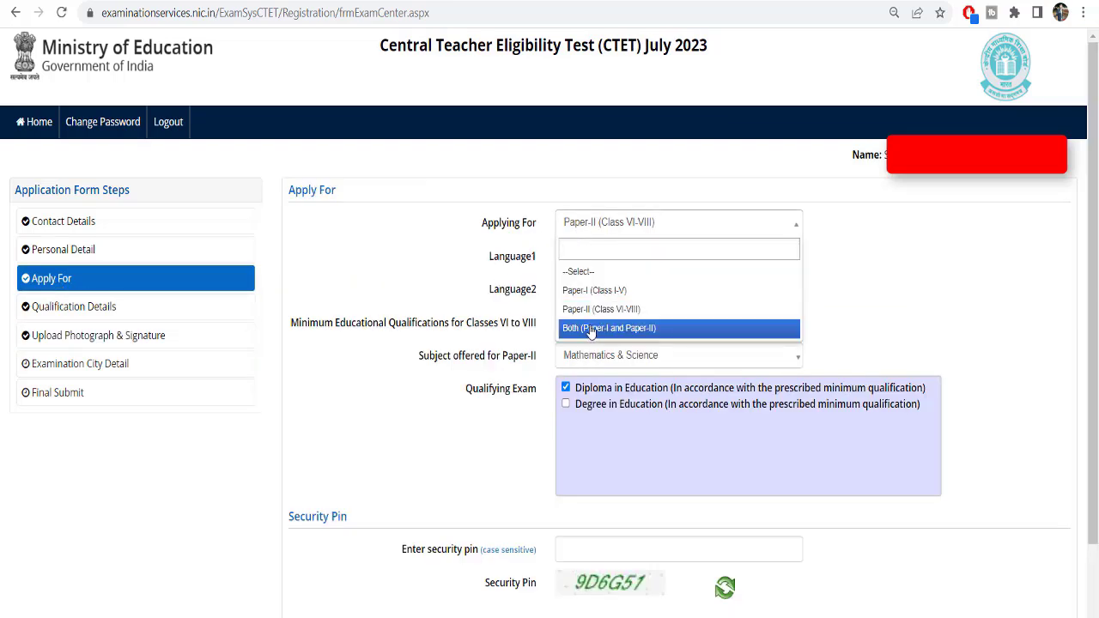
{"action": "left_click", "coordinate": [596, 328]}
{"action": "left_click", "coordinate": [592, 258]}
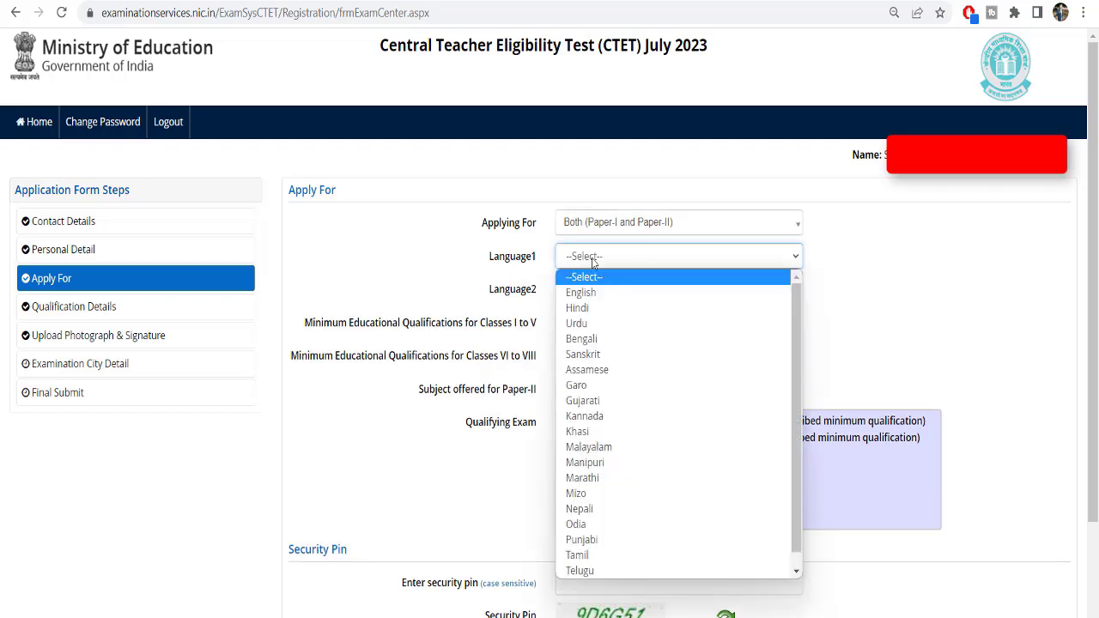
{"action": "left_click", "coordinate": [594, 304]}
{"action": "left_click", "coordinate": [594, 292]}
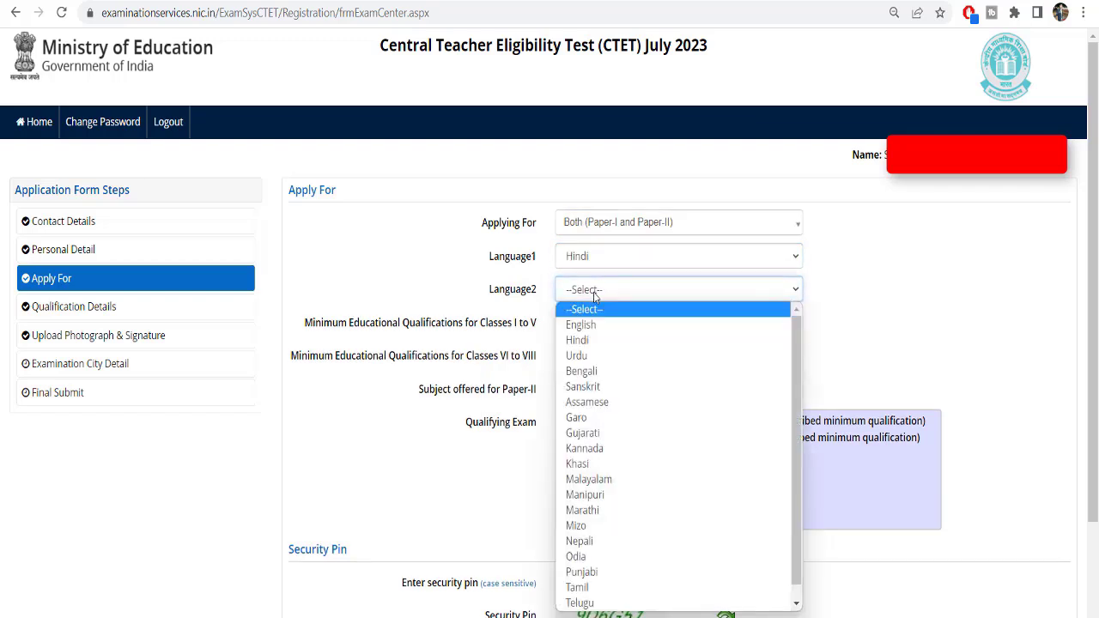
{"action": "left_click", "coordinate": [590, 328]}
Pick qualification 1 for Classes I-V and VI-VIII, with Mathematics & Science as Paper-II subject
{"action": "left_click", "coordinate": [589, 323]}
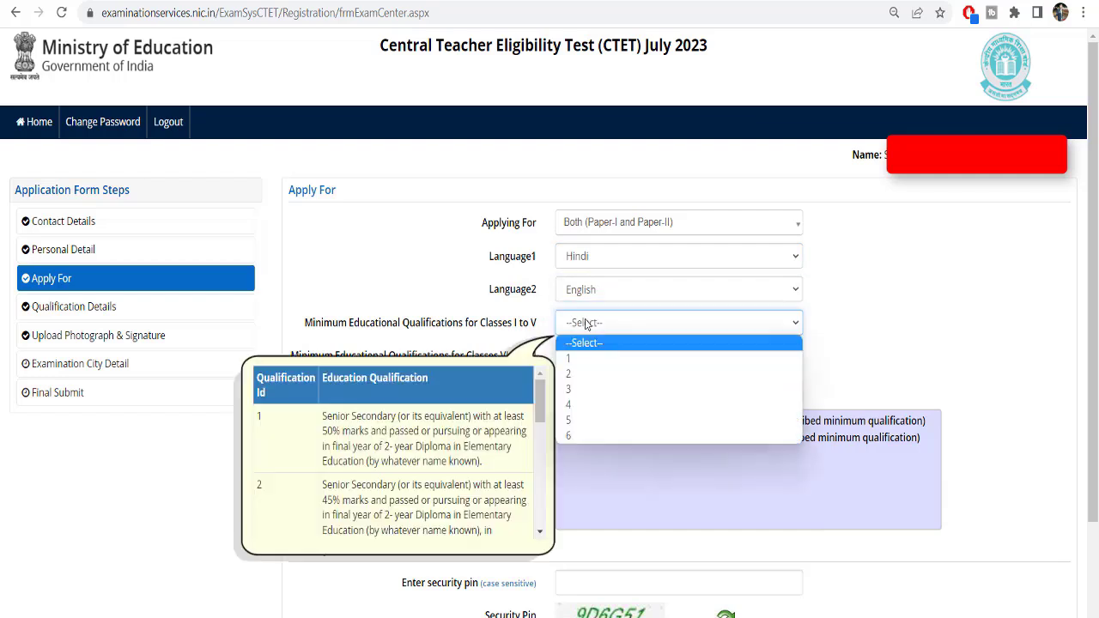
{"action": "left_click", "coordinate": [575, 360]}
{"action": "left_click", "coordinate": [586, 354]}
{"action": "left_click", "coordinate": [573, 389]}
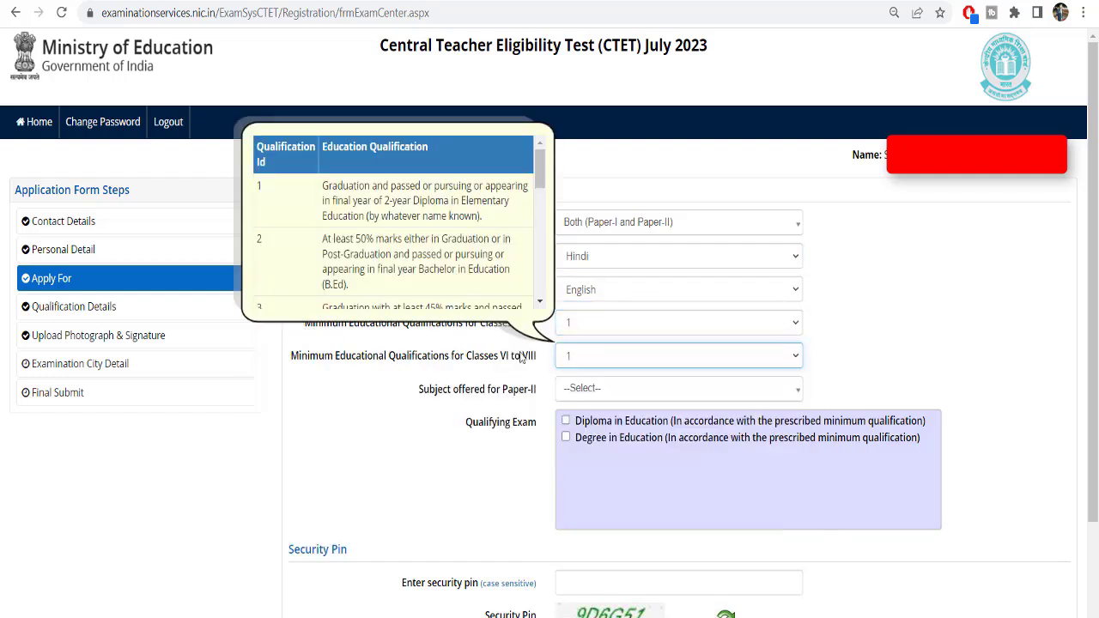
{"action": "left_click", "coordinate": [590, 395]}
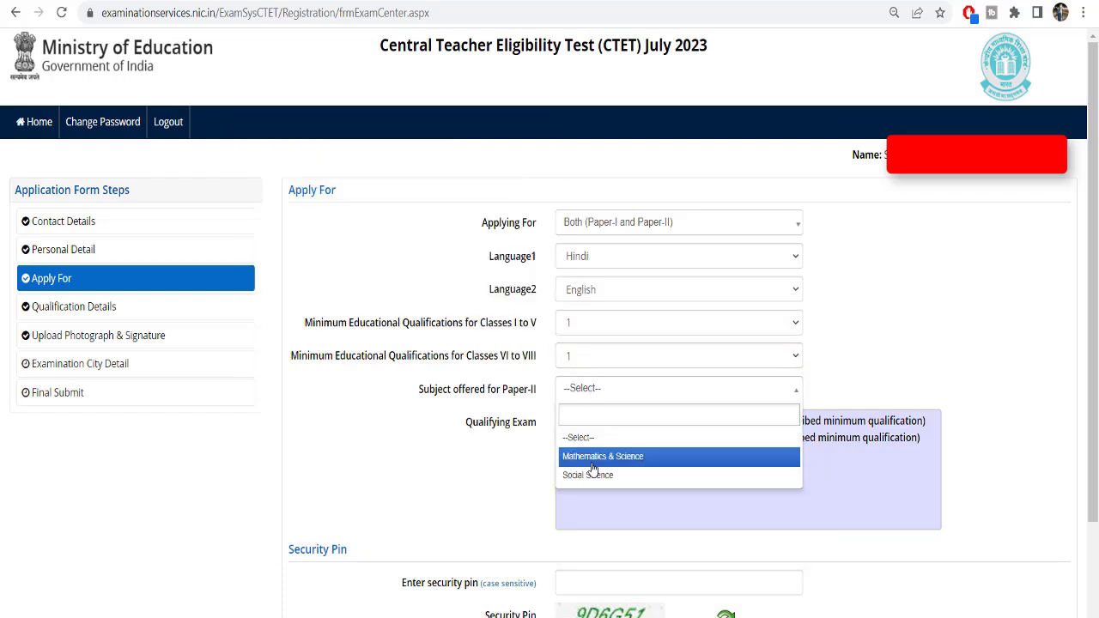
{"action": "left_click", "coordinate": [601, 456]}
Tick Diploma in Education, enter the security pin, and confirm saving the Apply For details
{"action": "left_click", "coordinate": [566, 421]}
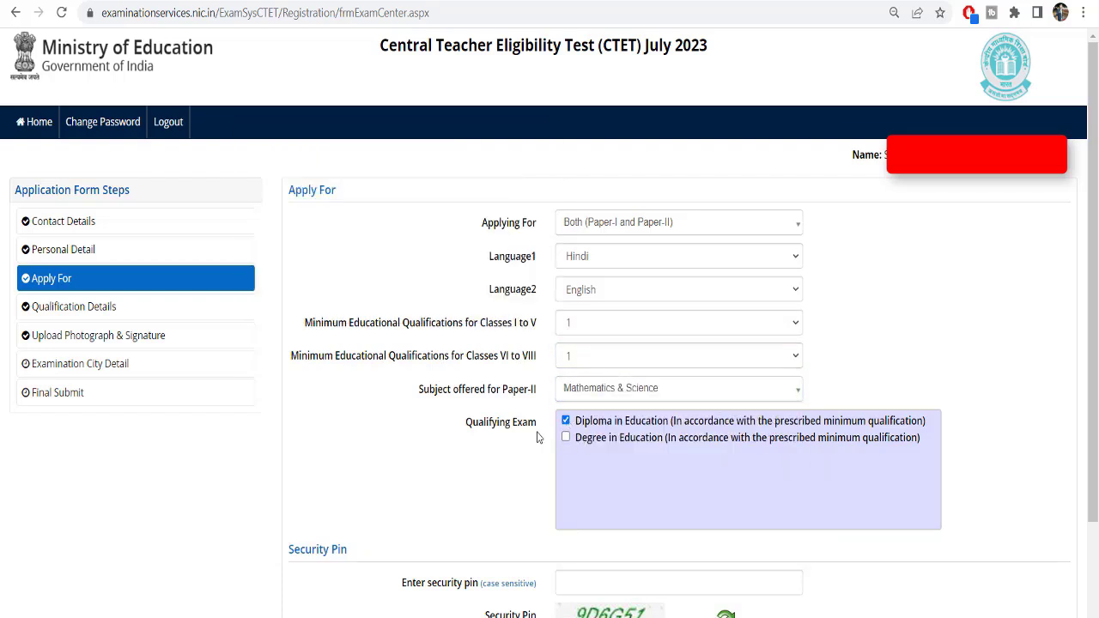
{"action": "left_click", "coordinate": [657, 575]}
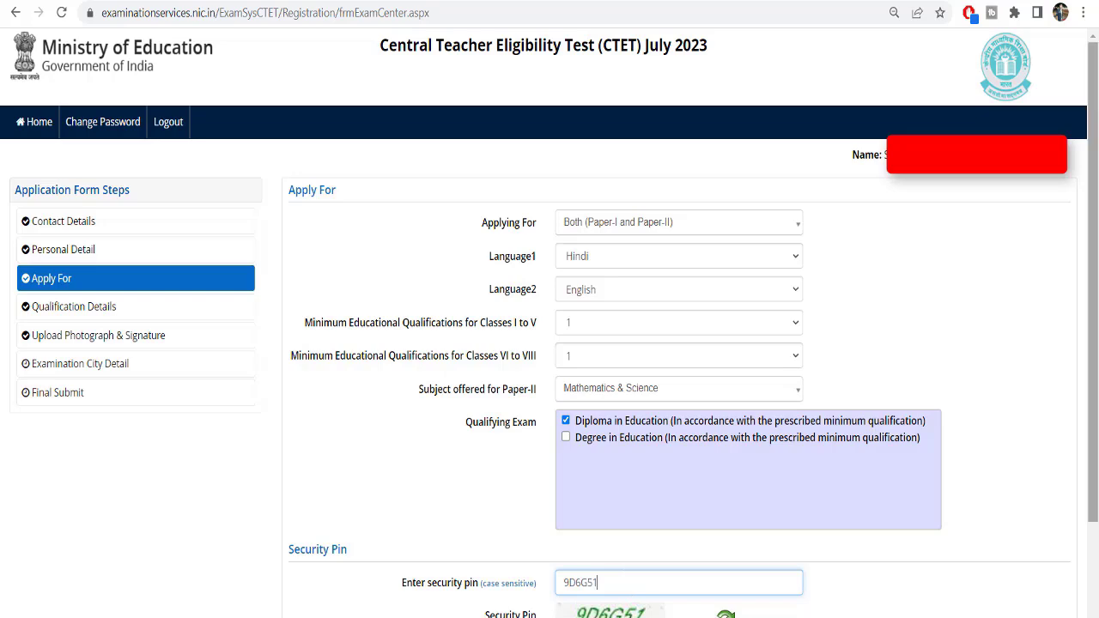
{"action": "scroll", "coordinate": [550, 343], "scroll_direction": "down", "scroll_amount": 1}
{"action": "left_click", "coordinate": [683, 568]}
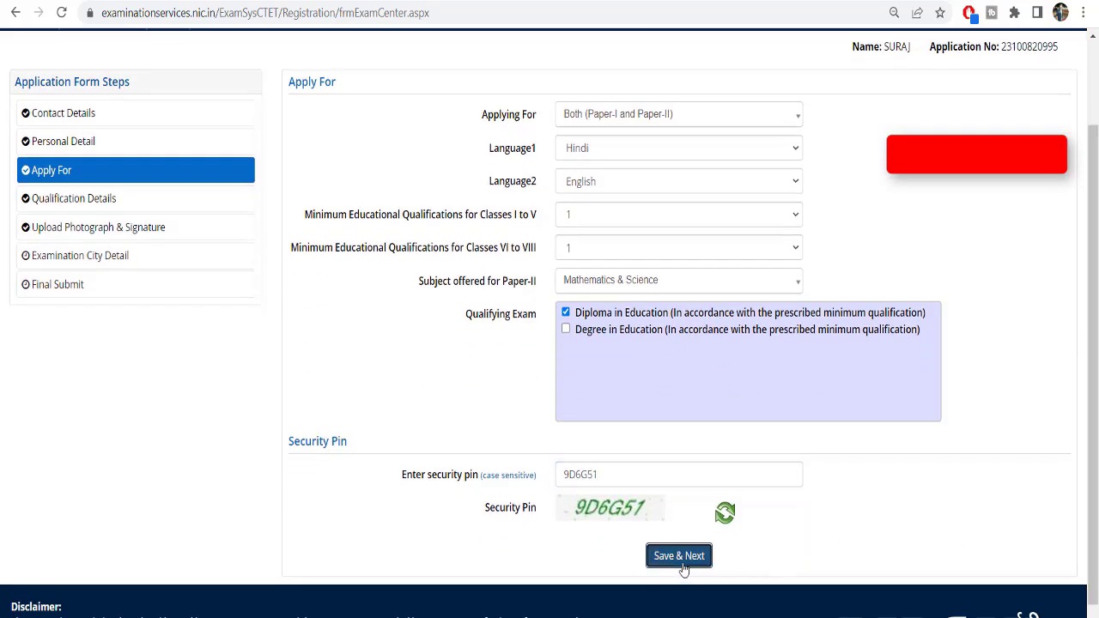
{"action": "left_click", "coordinate": [525, 371]}
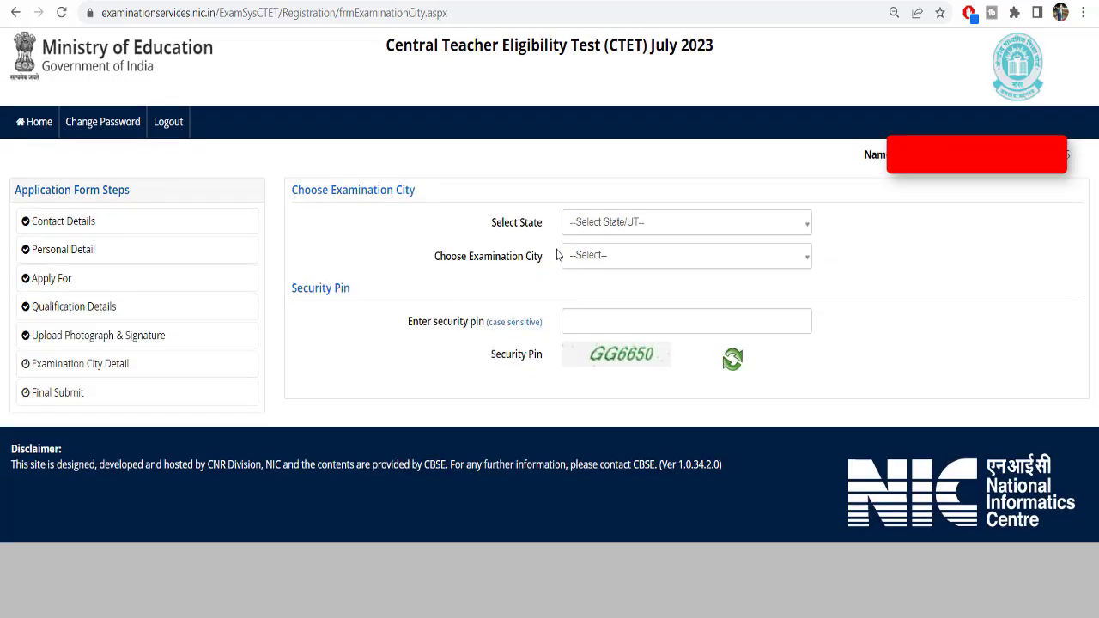
Check VARANASI, UTTAR PRADESH: zero vacant and 35236 occupied seats
{"action": "left_click", "coordinate": [655, 220]}
{"action": "scroll", "coordinate": [648, 316], "scroll_direction": "down", "scroll_amount": 3}
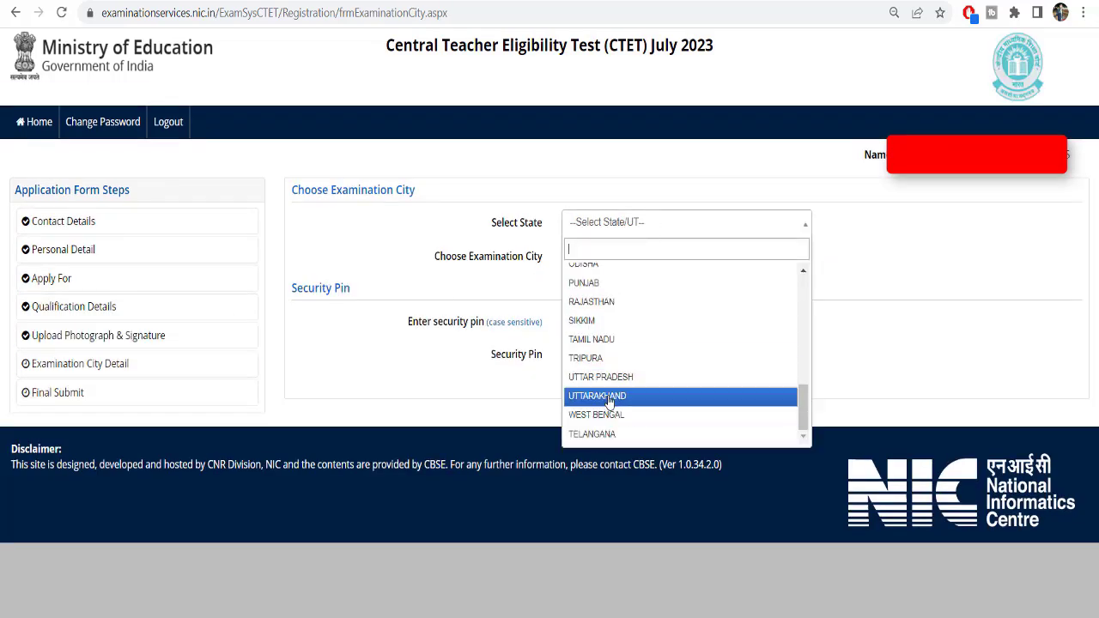
{"action": "left_click", "coordinate": [640, 391]}
{"action": "left_click", "coordinate": [625, 254]}
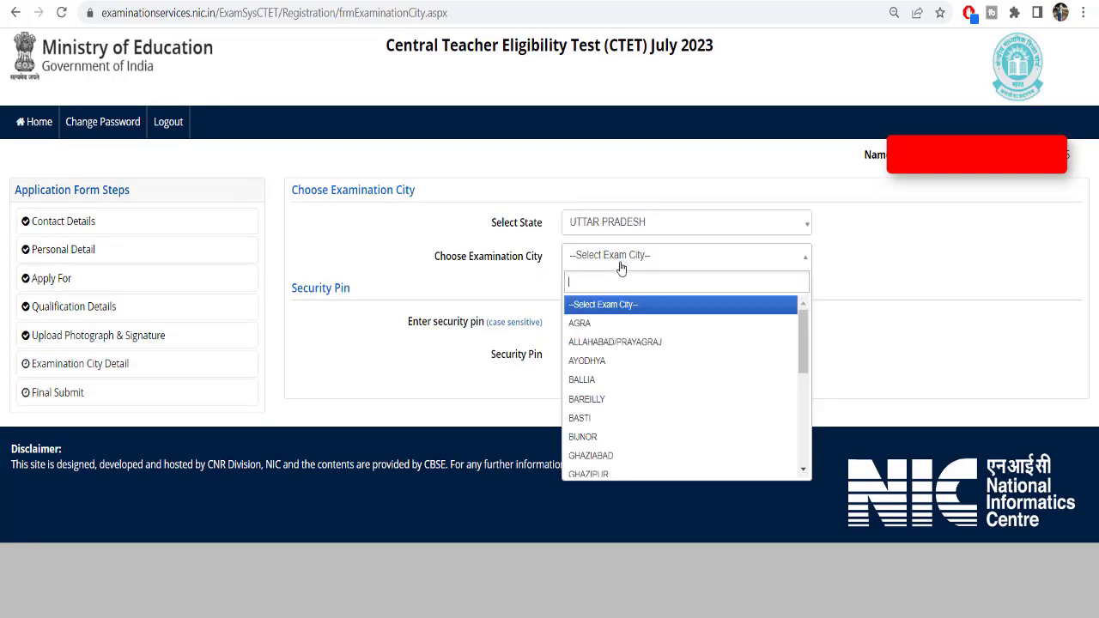
{"action": "scroll", "coordinate": [633, 429], "scroll_direction": "down", "scroll_amount": 5}
{"action": "left_click", "coordinate": [600, 468]}
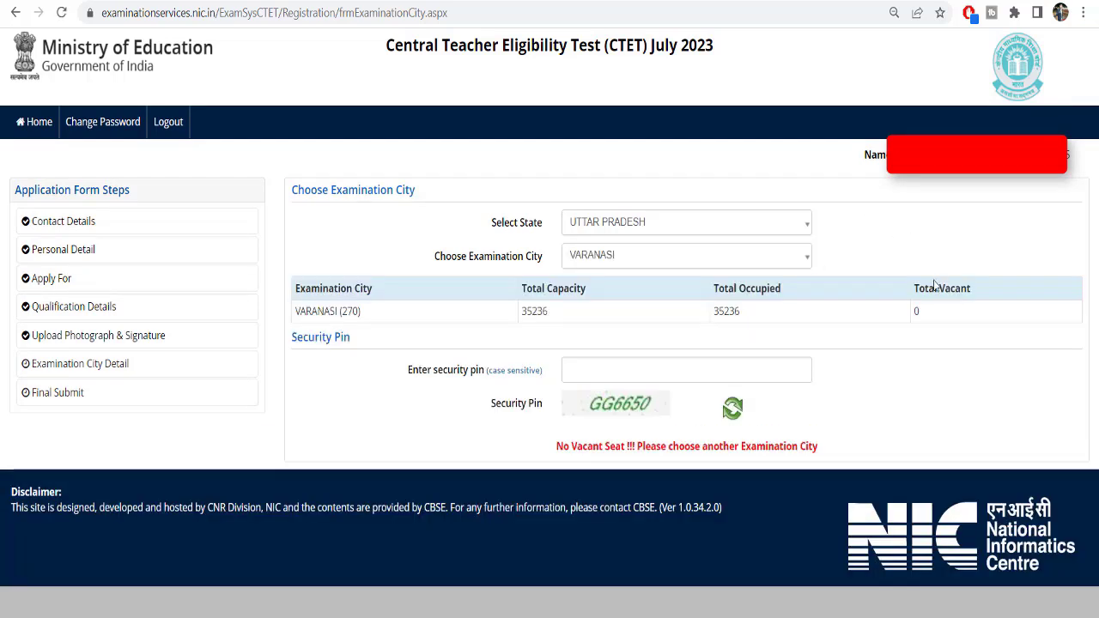
{"action": "double_click", "coordinate": [919, 312]}
{"action": "left_click_drag", "start_coordinate": [916, 292], "coordinate": [986, 293]}
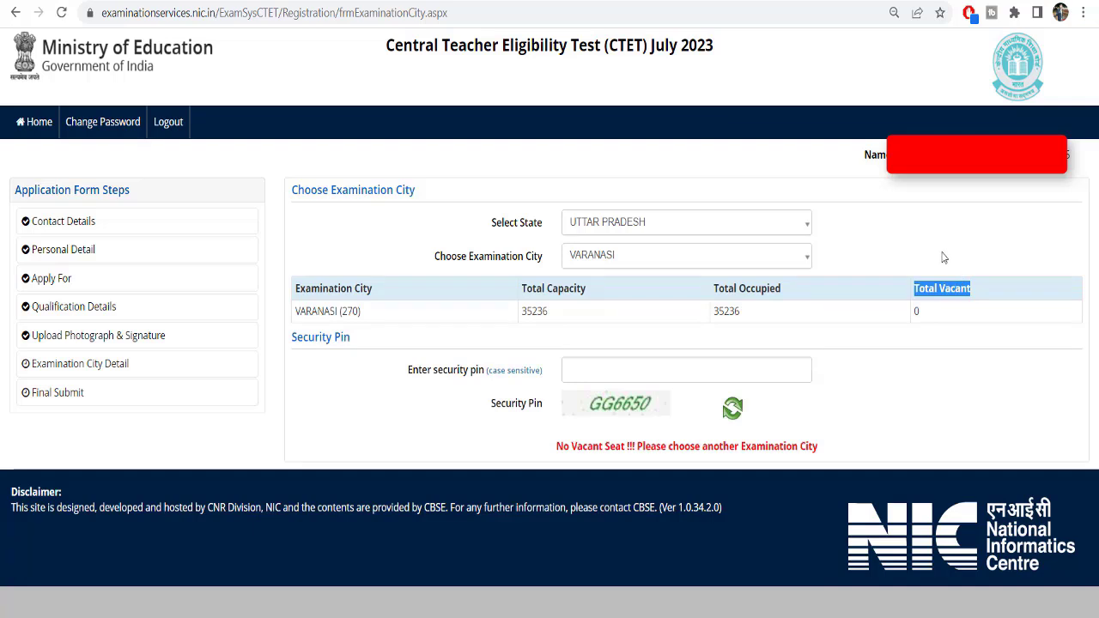
{"action": "left_click", "coordinate": [916, 290]}
{"action": "left_click_drag", "start_coordinate": [917, 285], "coordinate": [971, 289]}
{"action": "left_click_drag", "start_coordinate": [768, 320], "coordinate": [704, 319]}
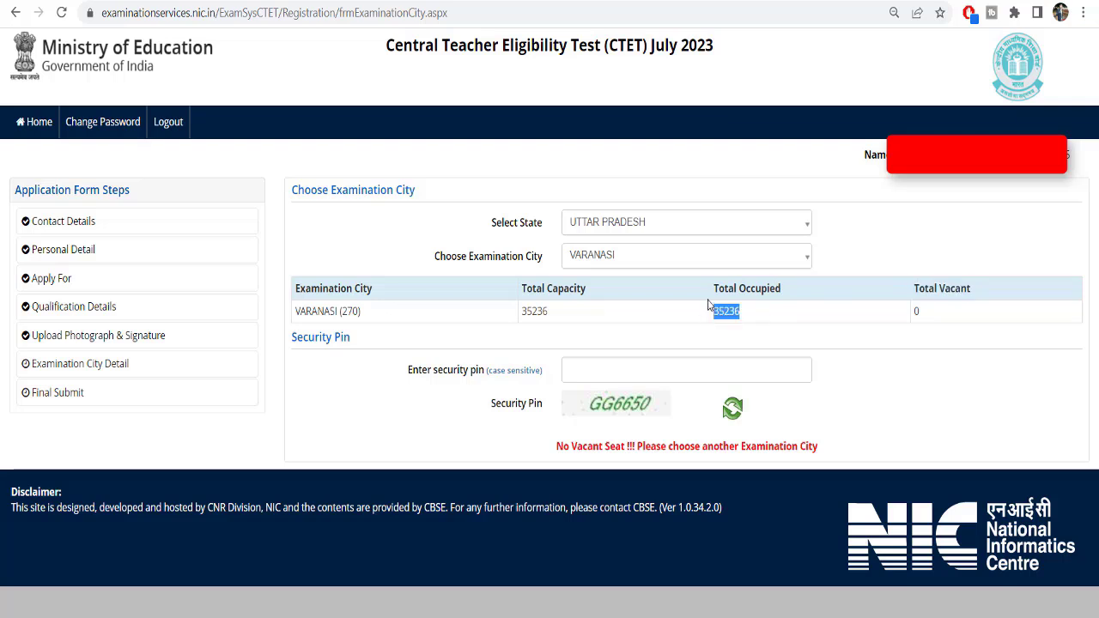
{"action": "left_click_drag", "start_coordinate": [715, 308], "coordinate": [759, 322]}
Check the vacant seat counts for GHAZIABAD and MEERUT
{"action": "left_click", "coordinate": [649, 263]}
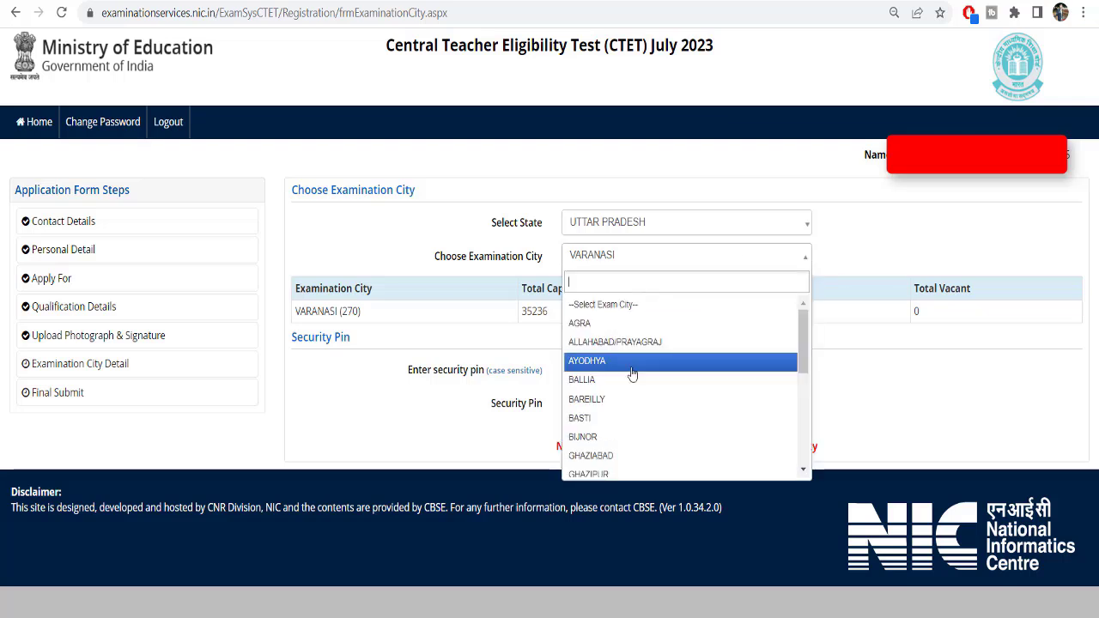
{"action": "left_click", "coordinate": [633, 456]}
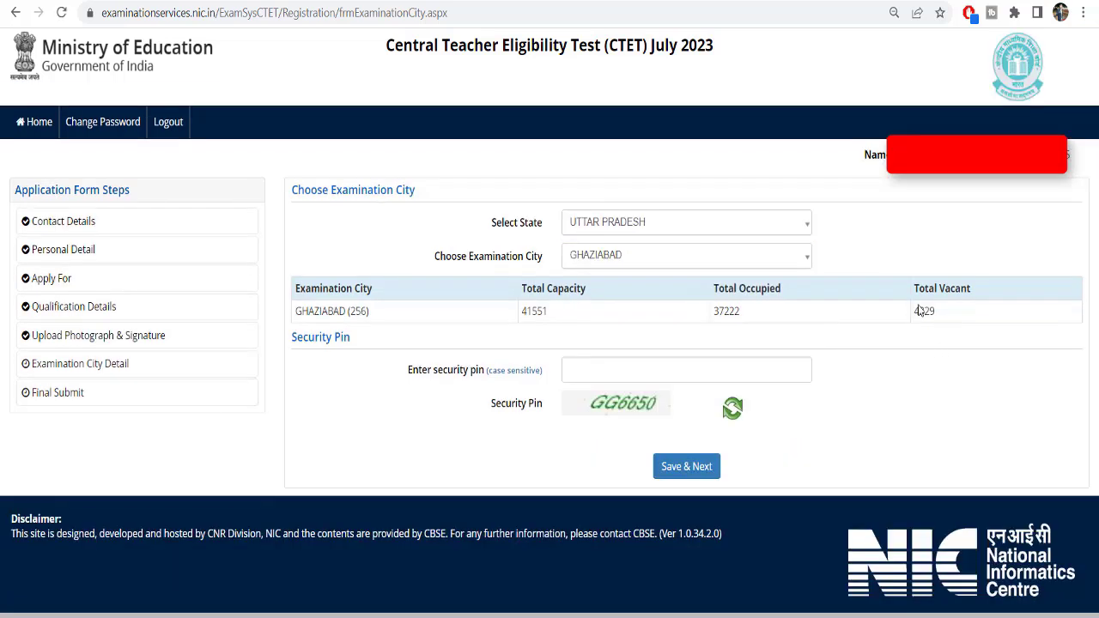
{"action": "left_click_drag", "start_coordinate": [916, 314], "coordinate": [932, 313]}
{"action": "left_click", "coordinate": [616, 255]}
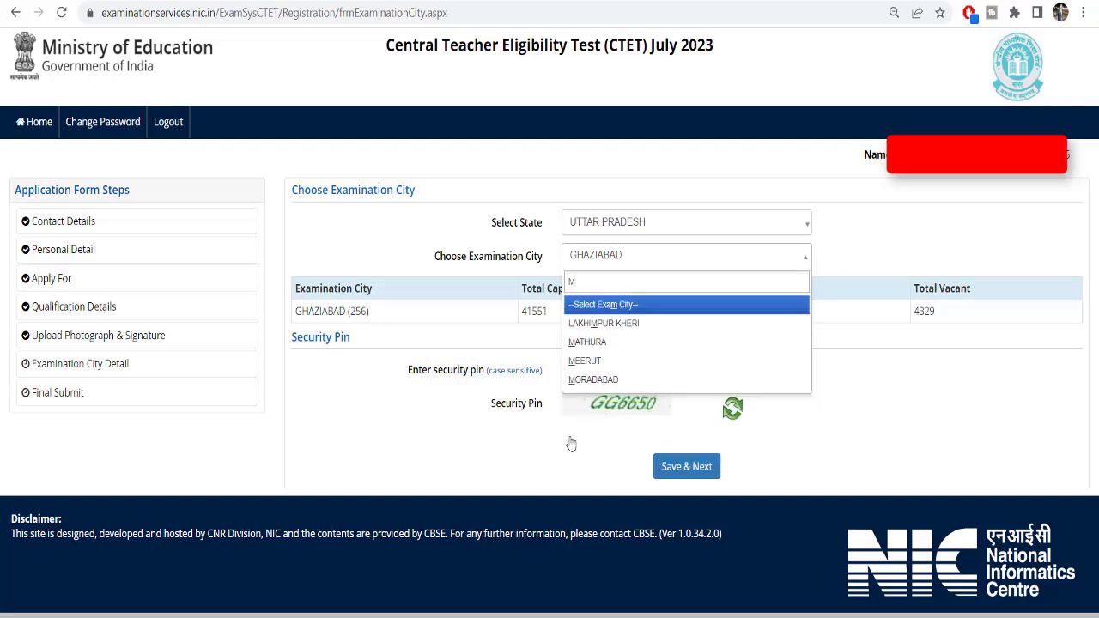
{"action": "left_click", "coordinate": [615, 363]}
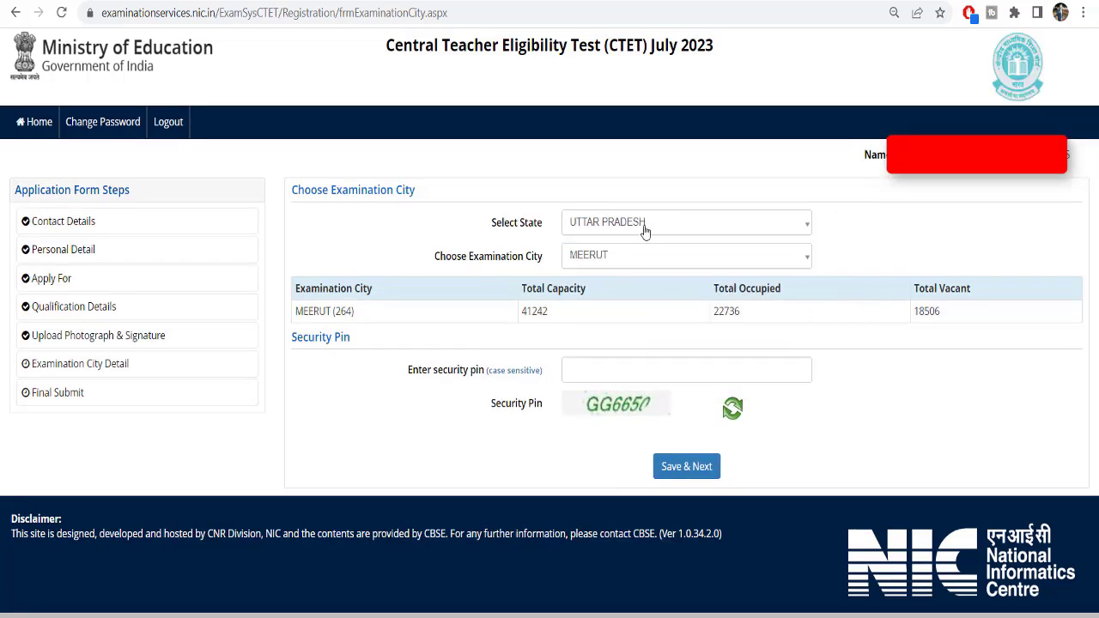
Switch the state to DELHI (NCT) and check NEW DELHI's 178124 vacant seats
{"action": "left_click", "coordinate": [646, 225]}
{"action": "scroll", "coordinate": [639, 301], "scroll_direction": "up", "scroll_amount": 4}
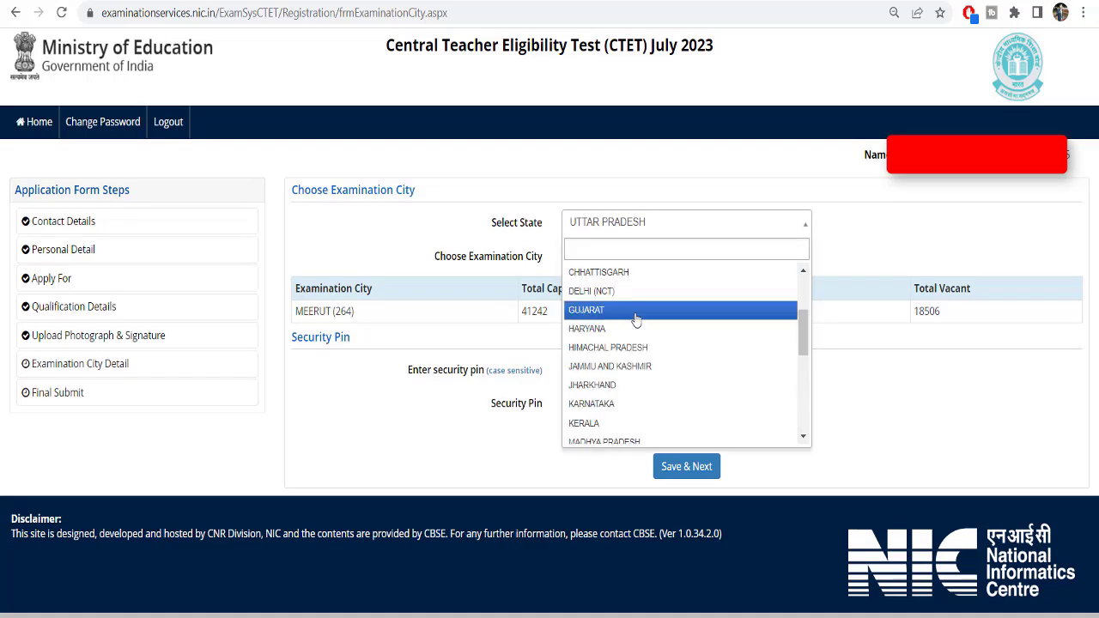
{"action": "type", "text": "D"}
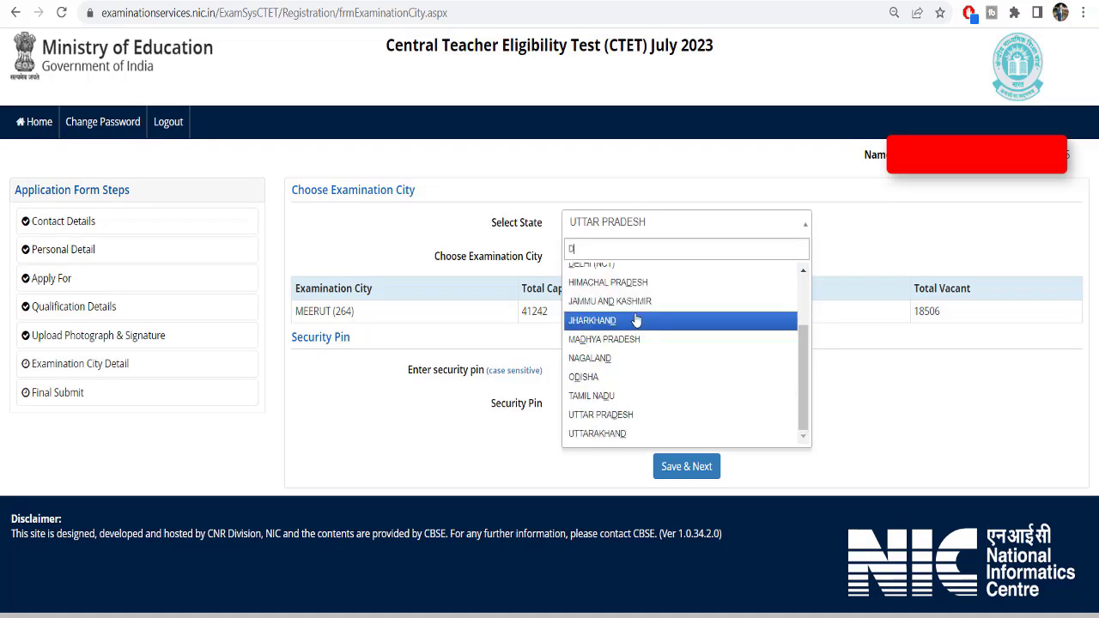
{"action": "type", "text": "EL"}
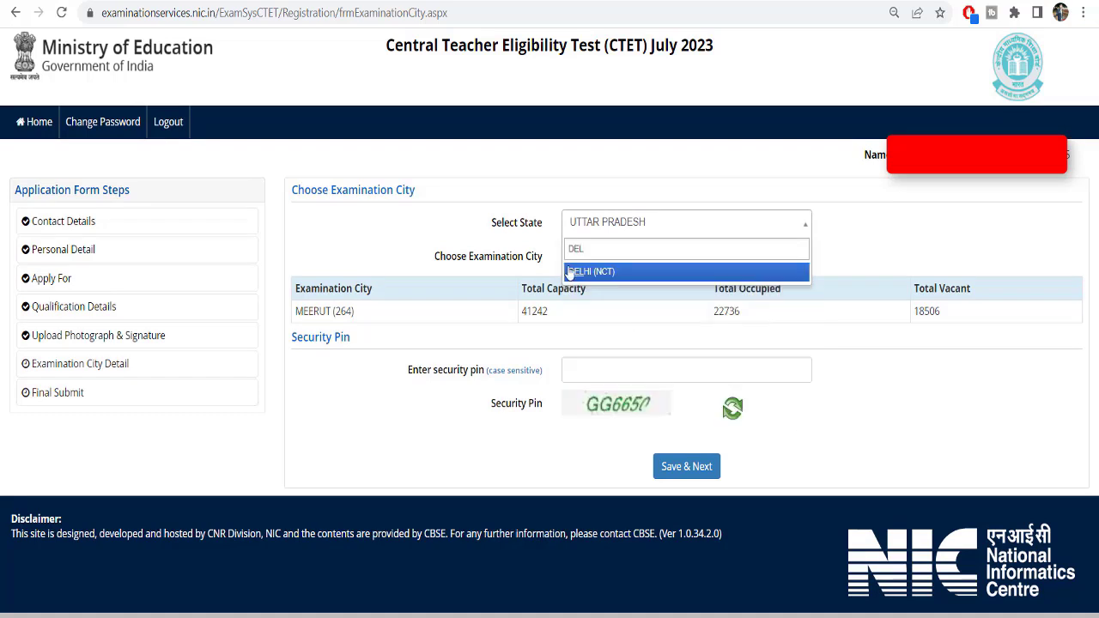
{"action": "left_click", "coordinate": [606, 272]}
{"action": "left_click", "coordinate": [615, 256]}
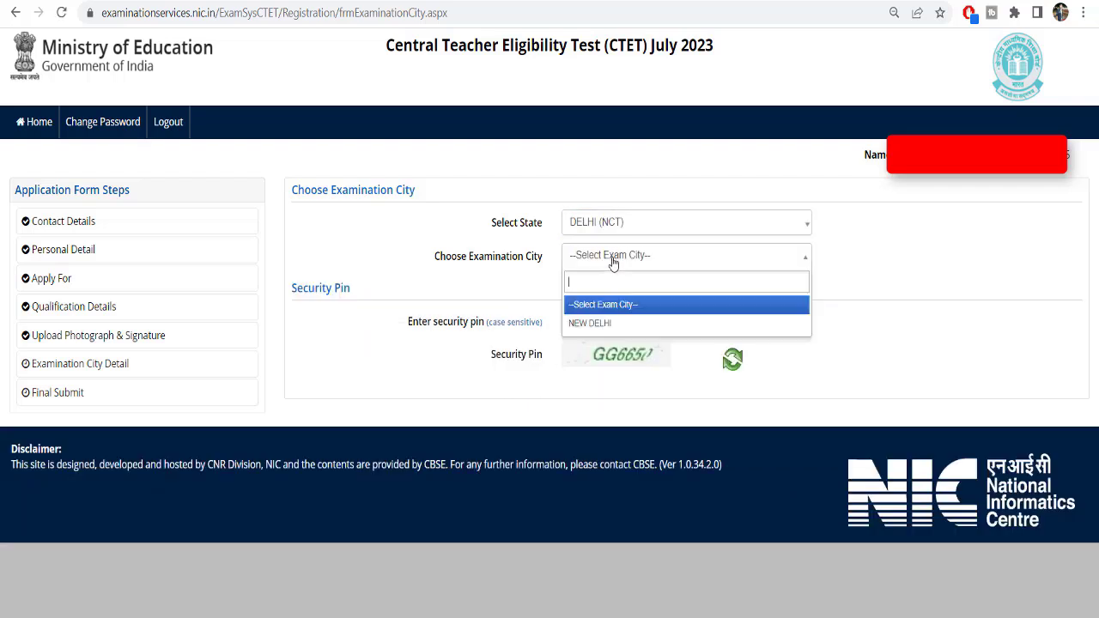
{"action": "left_click", "coordinate": [603, 326]}
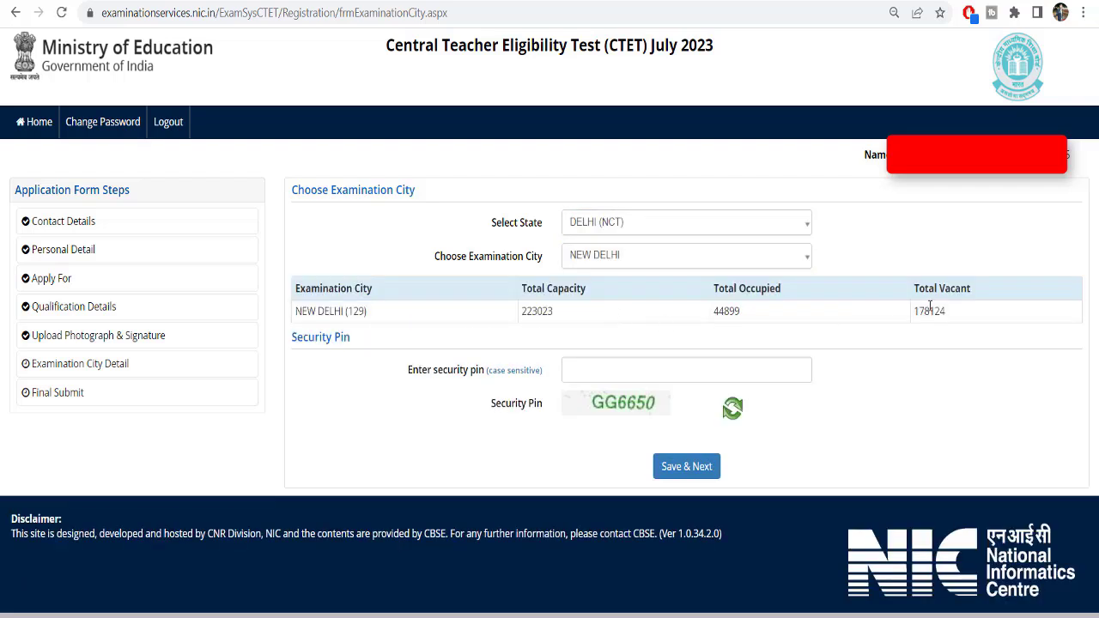
{"action": "left_click_drag", "start_coordinate": [918, 307], "coordinate": [886, 309]}
{"action": "left_click", "coordinate": [963, 311]}
{"action": "double_click", "coordinate": [498, 223]}
{"action": "left_click_drag", "start_coordinate": [296, 290], "coordinate": [375, 289]}
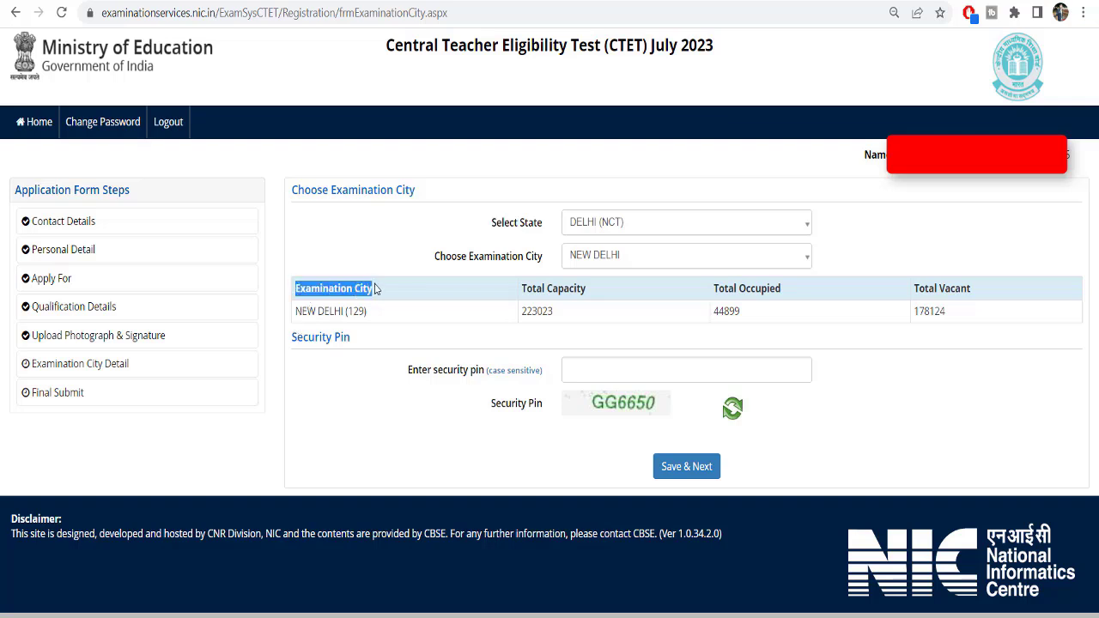
Back in UTTAR PRADESH, check ALLAHABAD/PRAYAGRAJ and LUCKNOW (96096 occupied, zero vacant)
{"action": "left_click", "coordinate": [626, 233]}
{"action": "scroll", "coordinate": [626, 403], "scroll_direction": "down", "scroll_amount": 10}
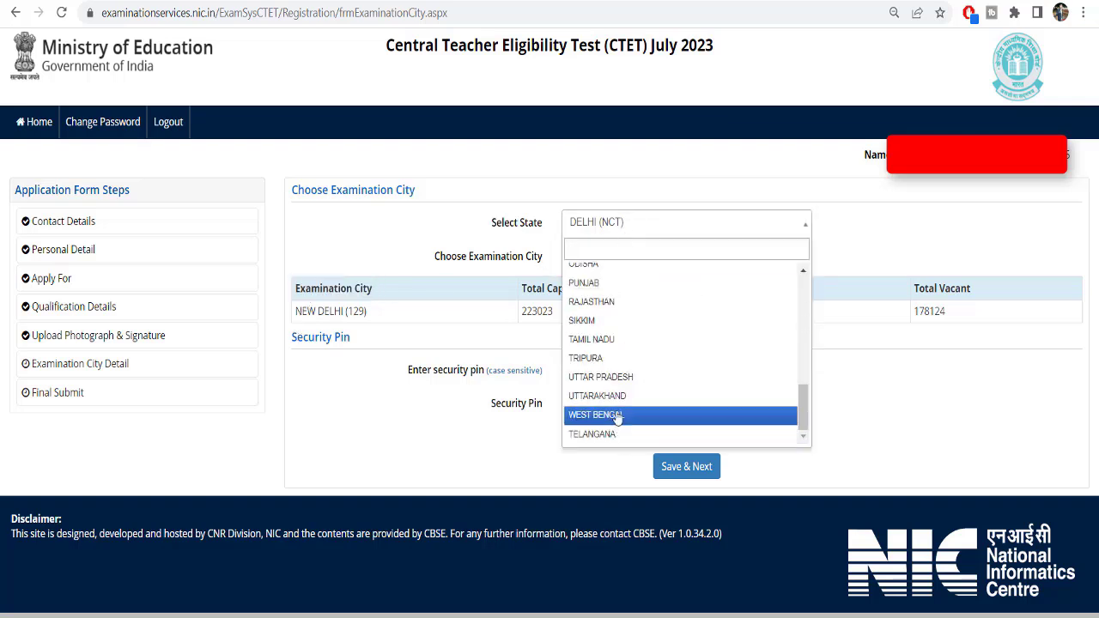
{"action": "left_click", "coordinate": [617, 378]}
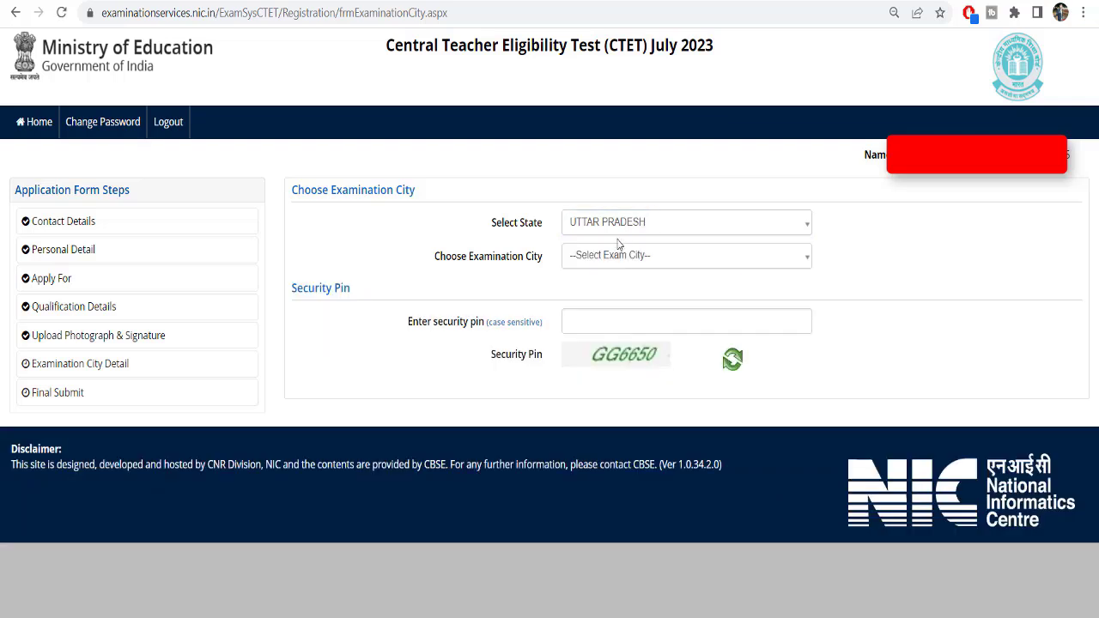
{"action": "left_click", "coordinate": [617, 263]}
{"action": "left_click", "coordinate": [595, 344]}
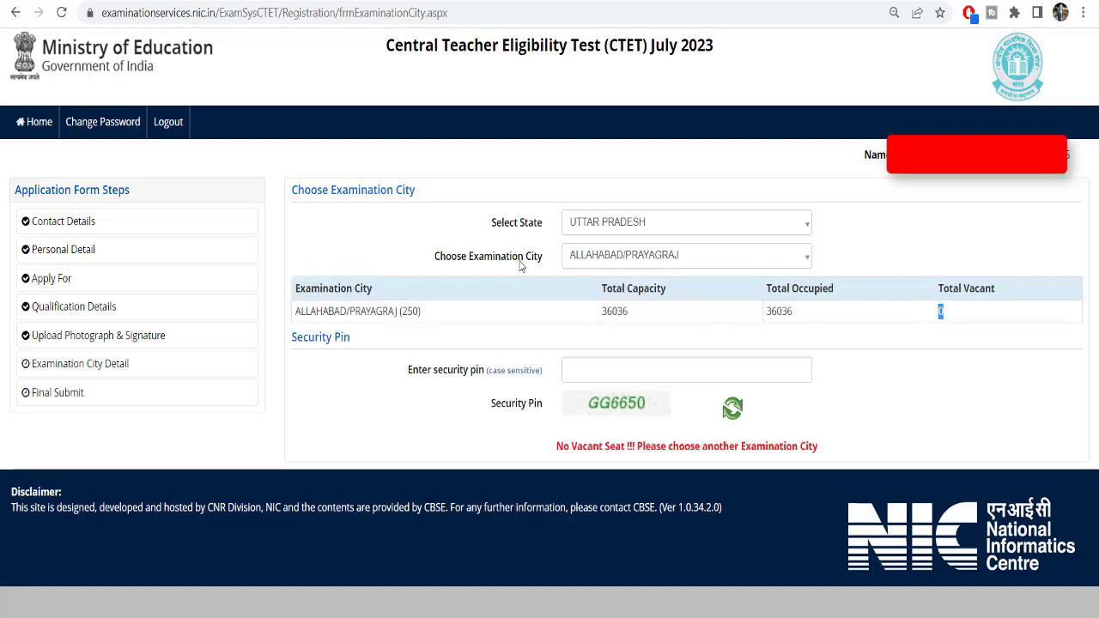
{"action": "left_click", "coordinate": [601, 266]}
{"action": "scroll", "coordinate": [614, 429], "scroll_direction": "down", "scroll_amount": 2}
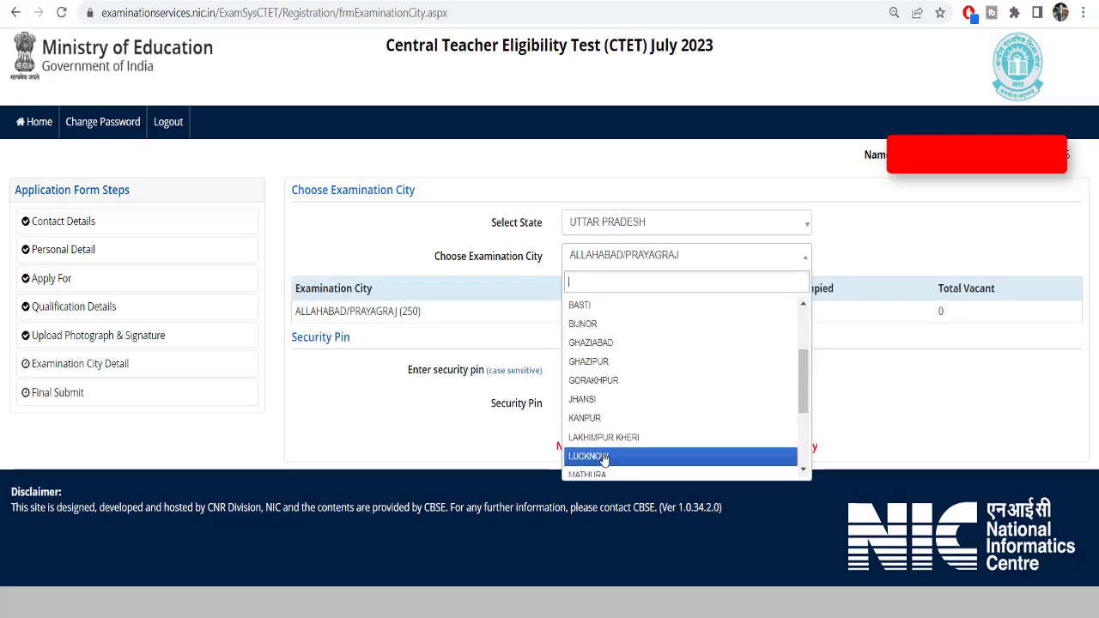
{"action": "left_click", "coordinate": [614, 456]}
{"action": "left_click_drag", "start_coordinate": [746, 314], "coordinate": [711, 316]}
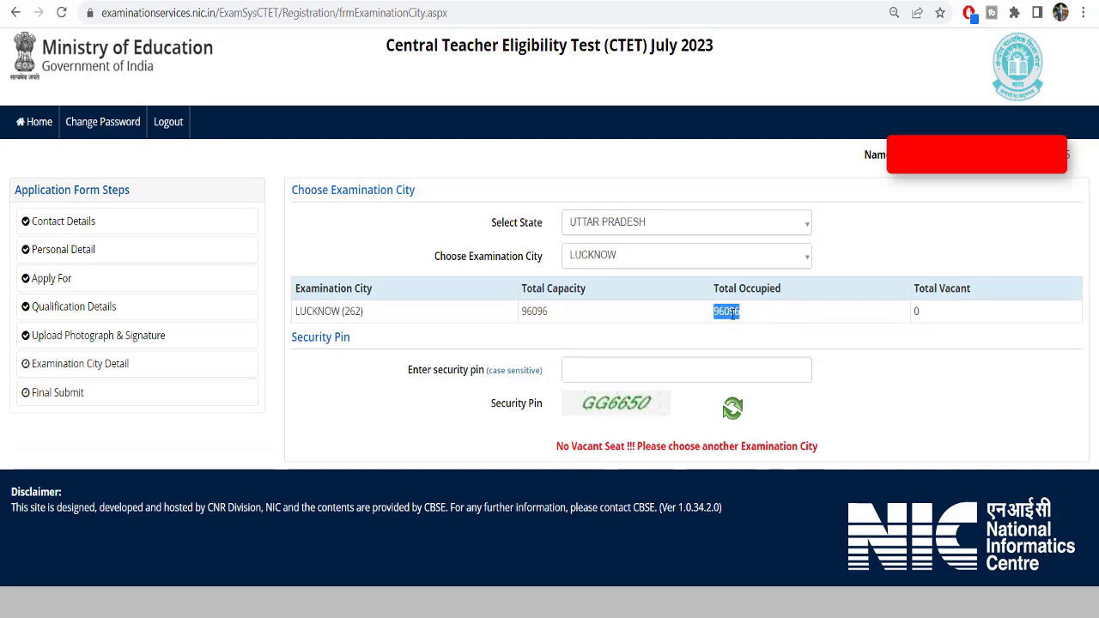
{"action": "left_click_drag", "start_coordinate": [925, 316], "coordinate": [973, 294]}
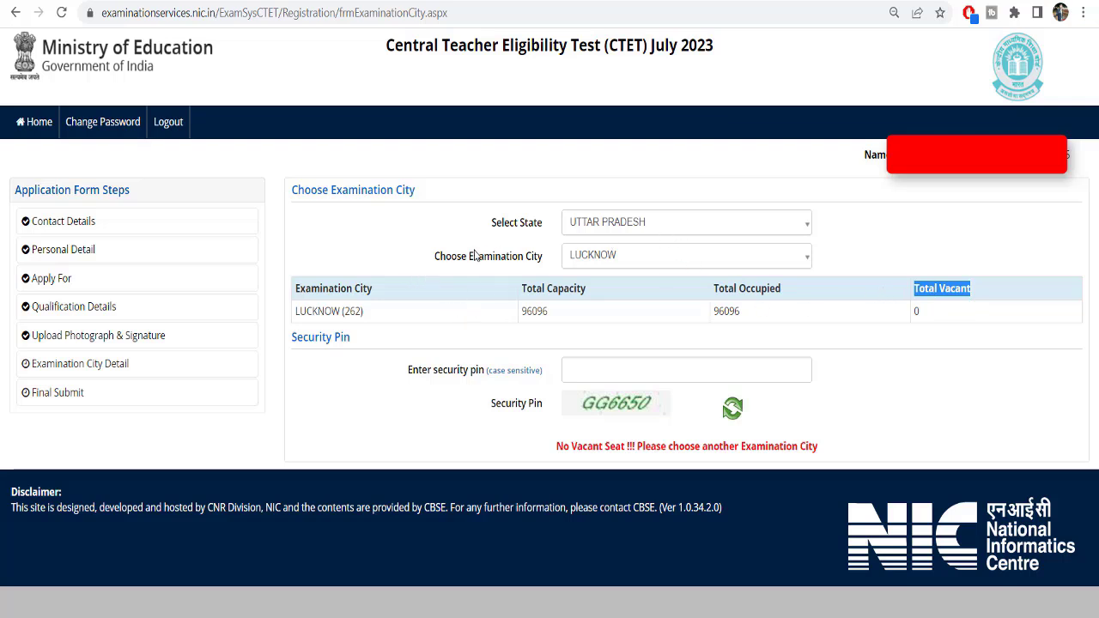
{"action": "left_click", "coordinate": [125, 283]}
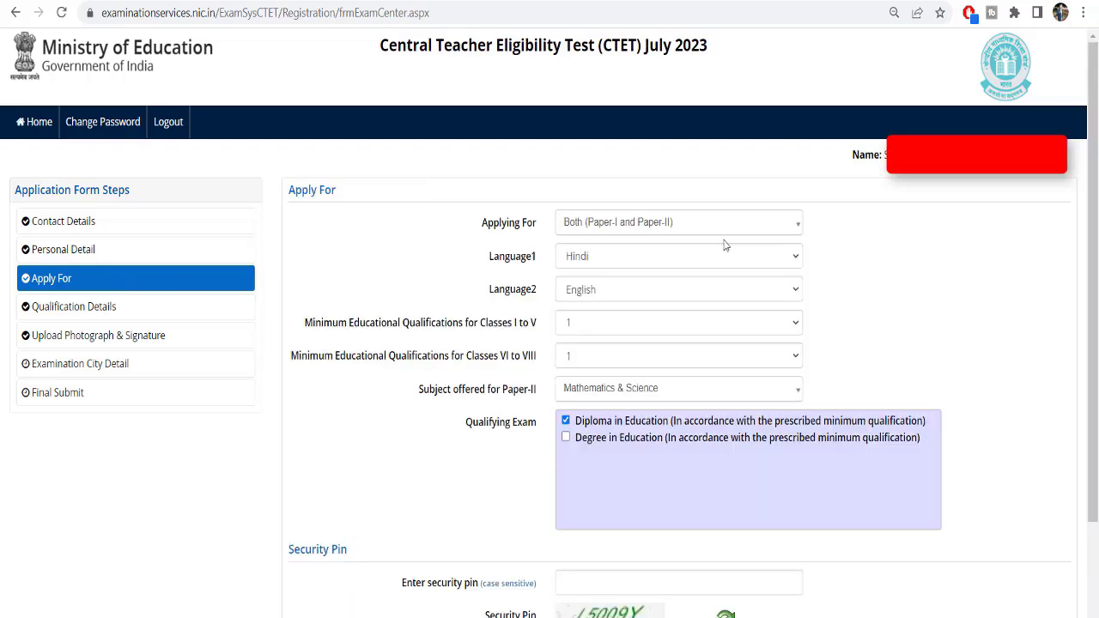
Leave Applying For unchanged and return the first language to Hindi after trying Urdu
{"action": "left_click", "coordinate": [638, 229]}
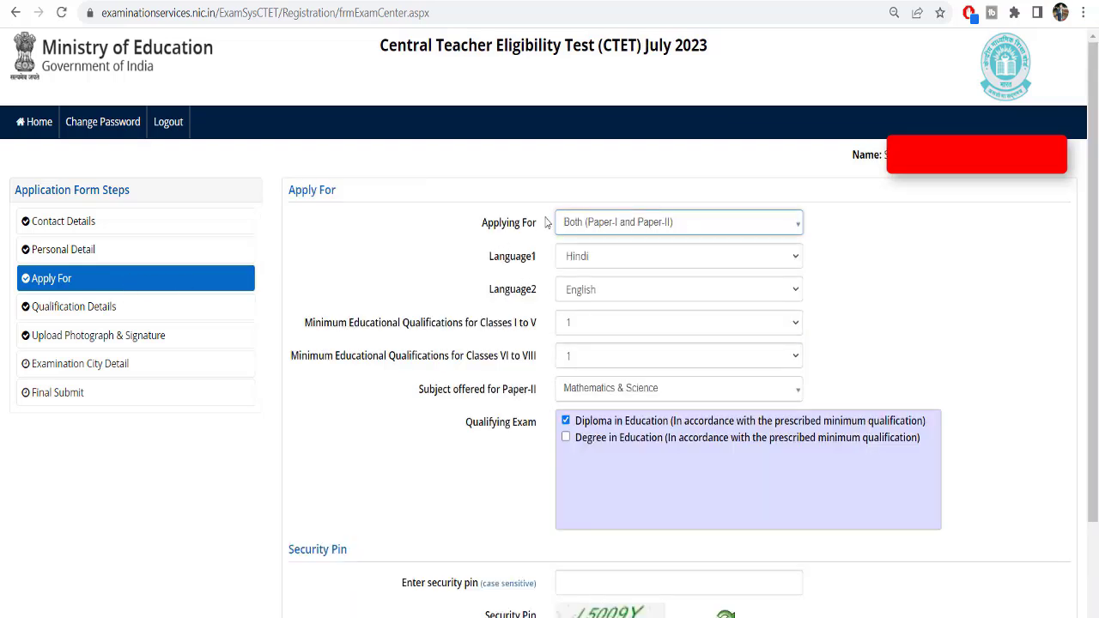
{"action": "left_click", "coordinate": [571, 221]}
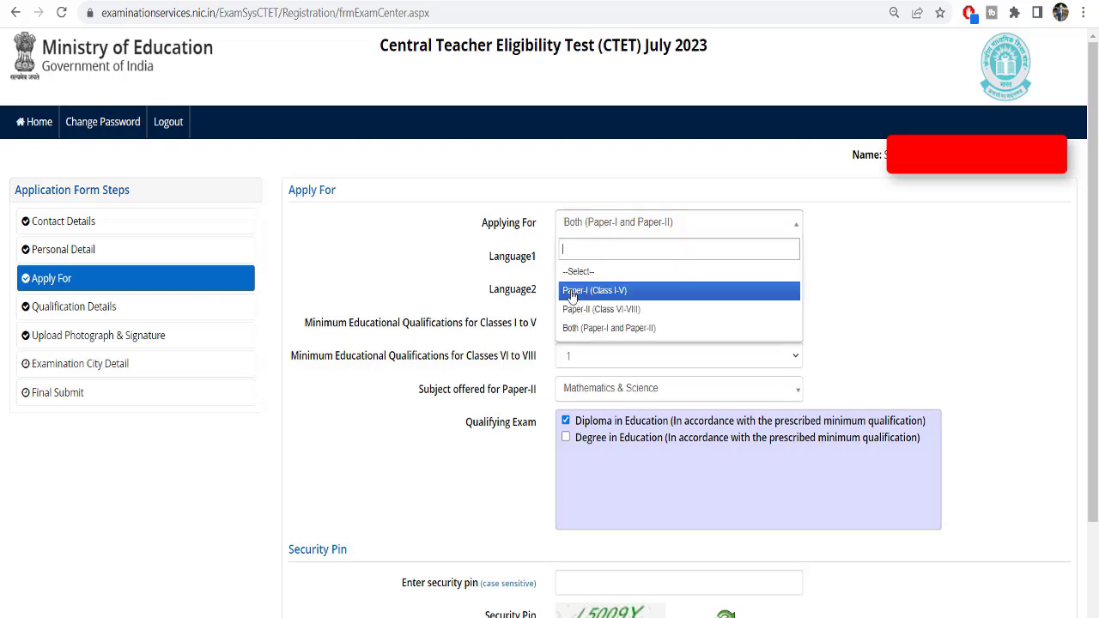
{"action": "left_click", "coordinate": [513, 239]}
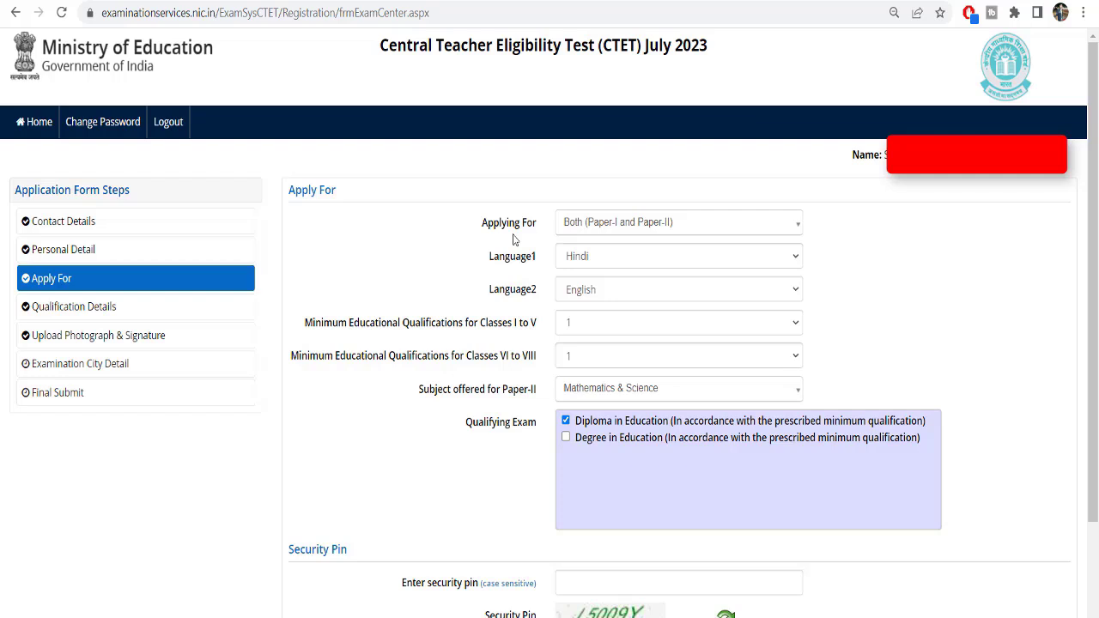
{"action": "left_click", "coordinate": [593, 256]}
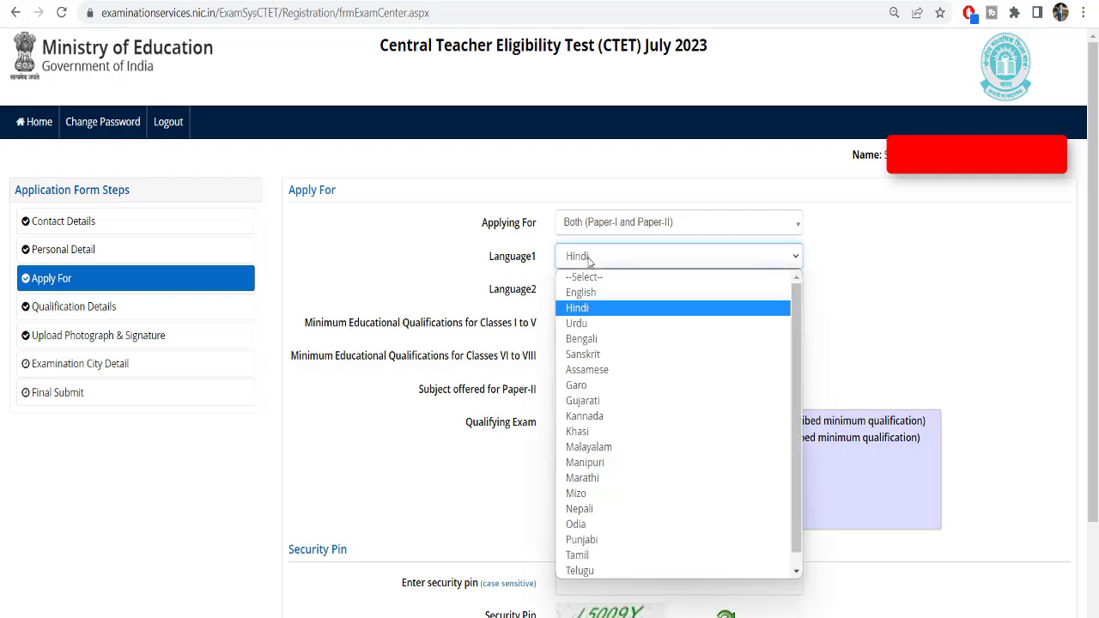
{"action": "left_click", "coordinate": [583, 328]}
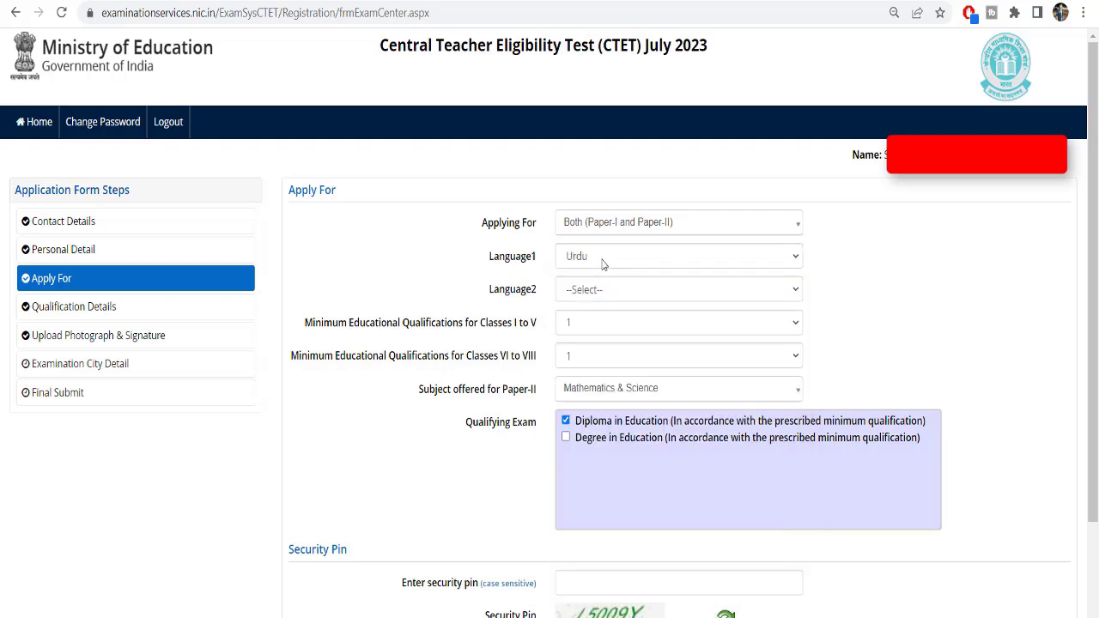
{"action": "left_click", "coordinate": [602, 263]}
{"action": "left_click", "coordinate": [580, 307]}
Change the second language, trying Urdu and English before settling on Sanskrit
{"action": "left_click", "coordinate": [589, 292]}
{"action": "left_click", "coordinate": [586, 356]}
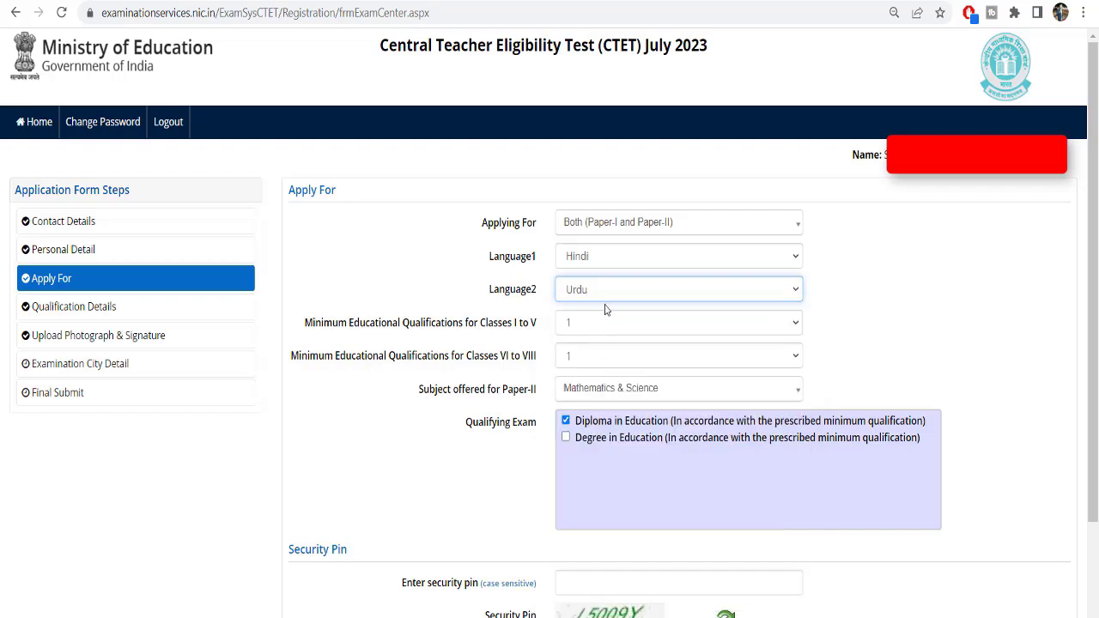
{"action": "left_click", "coordinate": [609, 296]}
{"action": "left_click", "coordinate": [587, 324]}
{"action": "left_click", "coordinate": [617, 293]}
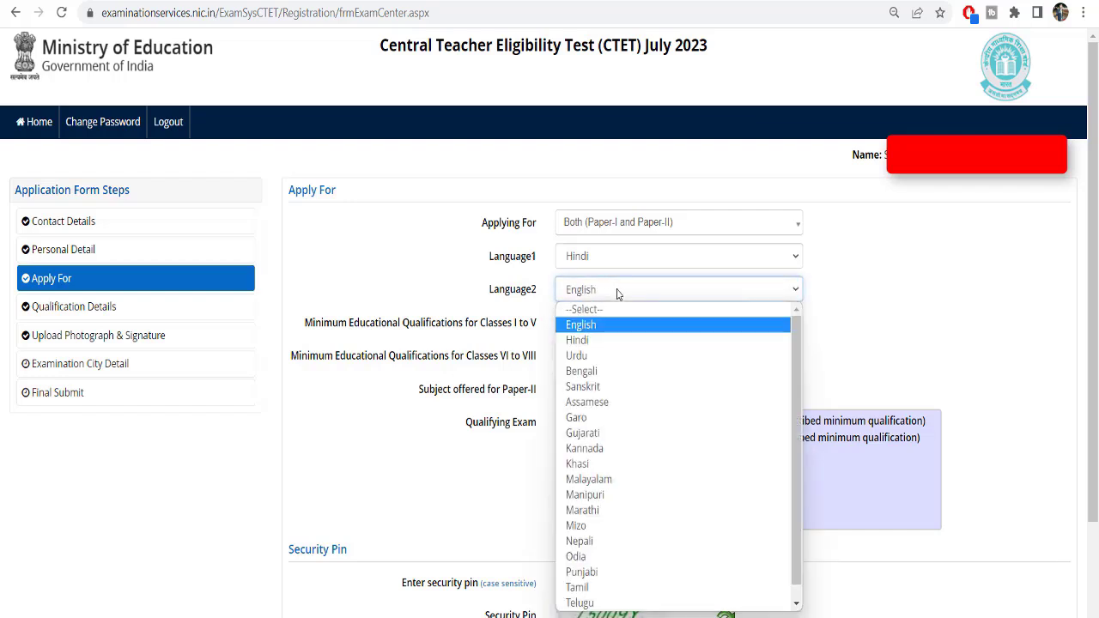
{"action": "left_click", "coordinate": [616, 388]}
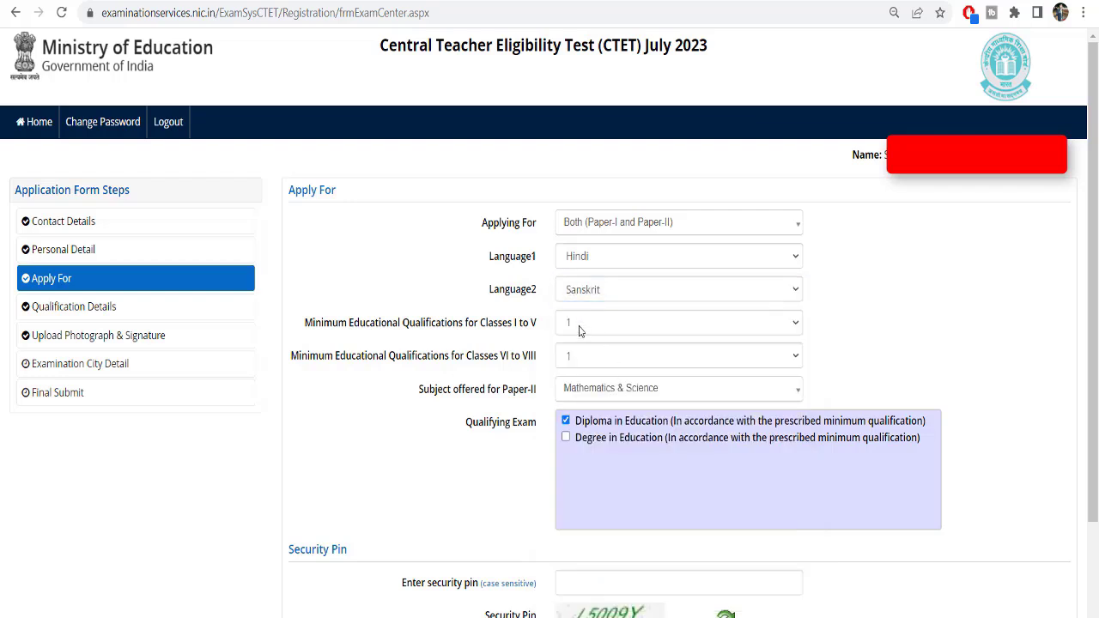
Choose qualification 1 for Classes I to V
{"action": "left_click", "coordinate": [581, 330]}
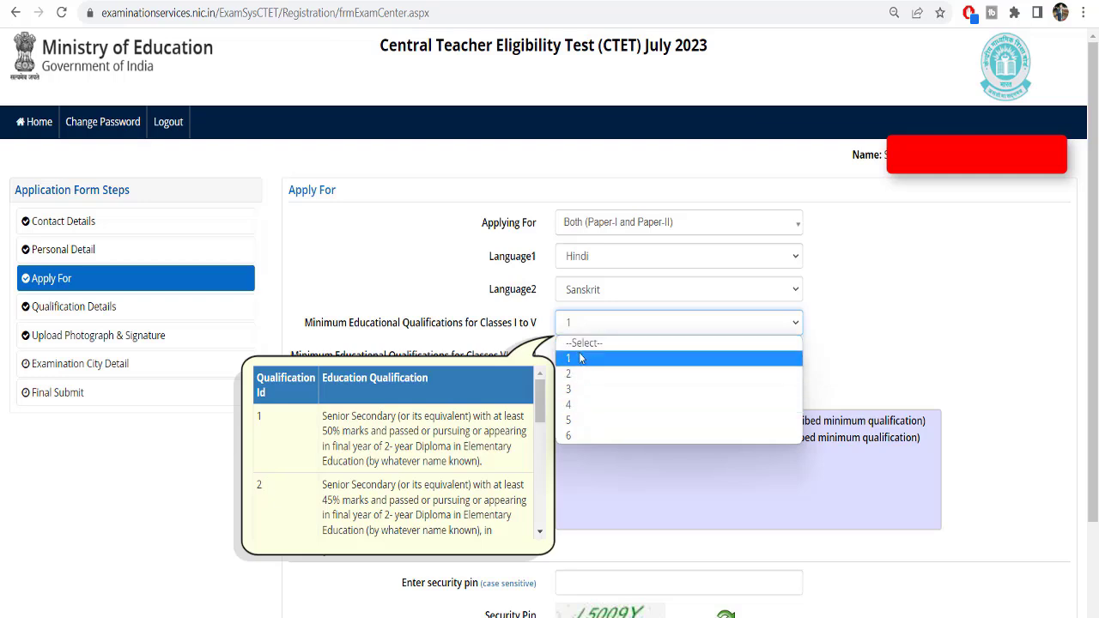
{"action": "left_click", "coordinate": [581, 357]}
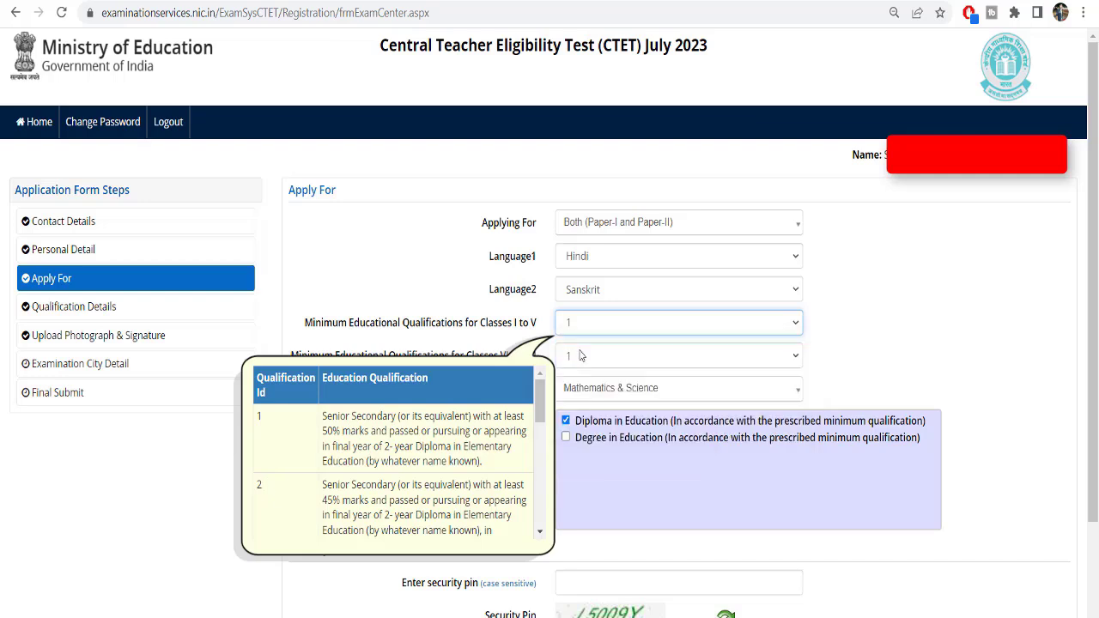
{"action": "left_click", "coordinate": [651, 326]}
{"action": "left_click", "coordinate": [607, 357]}
{"action": "left_click", "coordinate": [159, 315]}
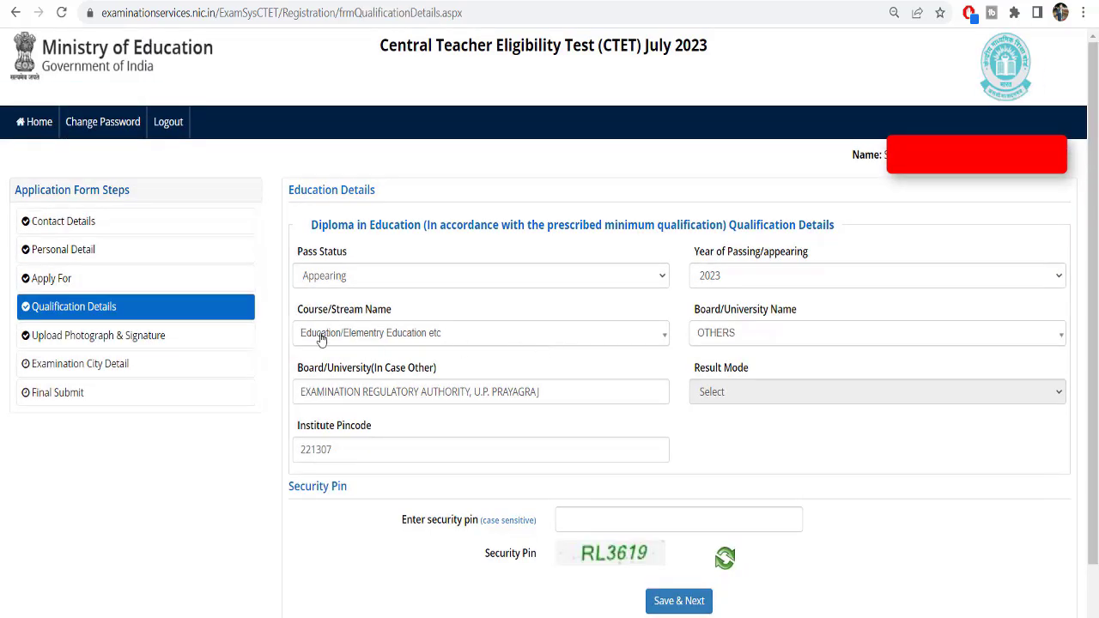
{"action": "left_click", "coordinate": [335, 276]}
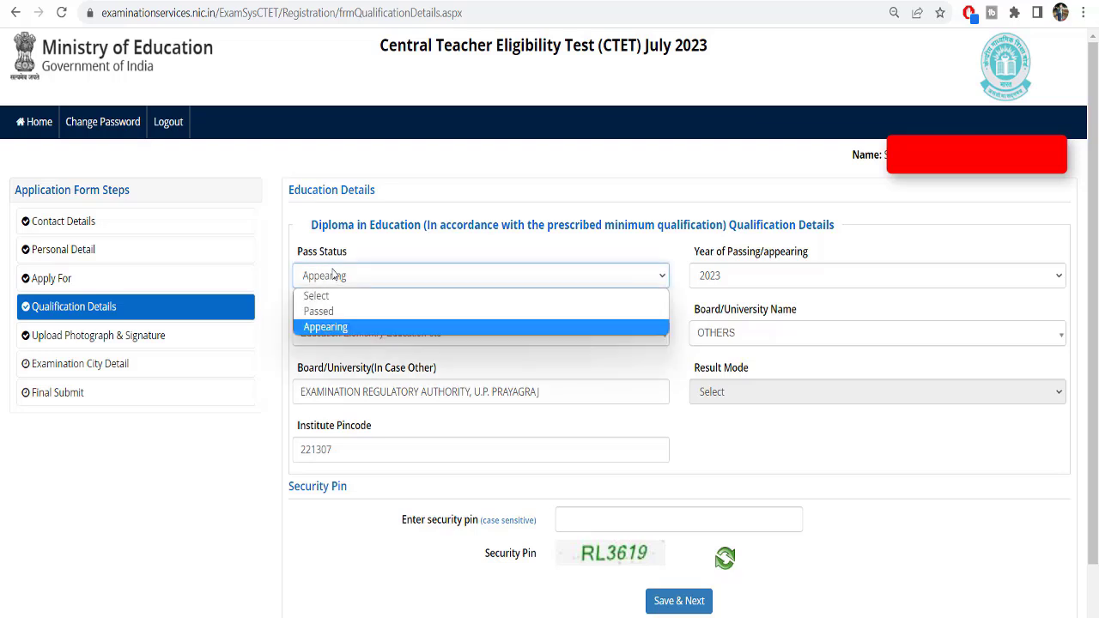
{"action": "left_click", "coordinate": [336, 275]}
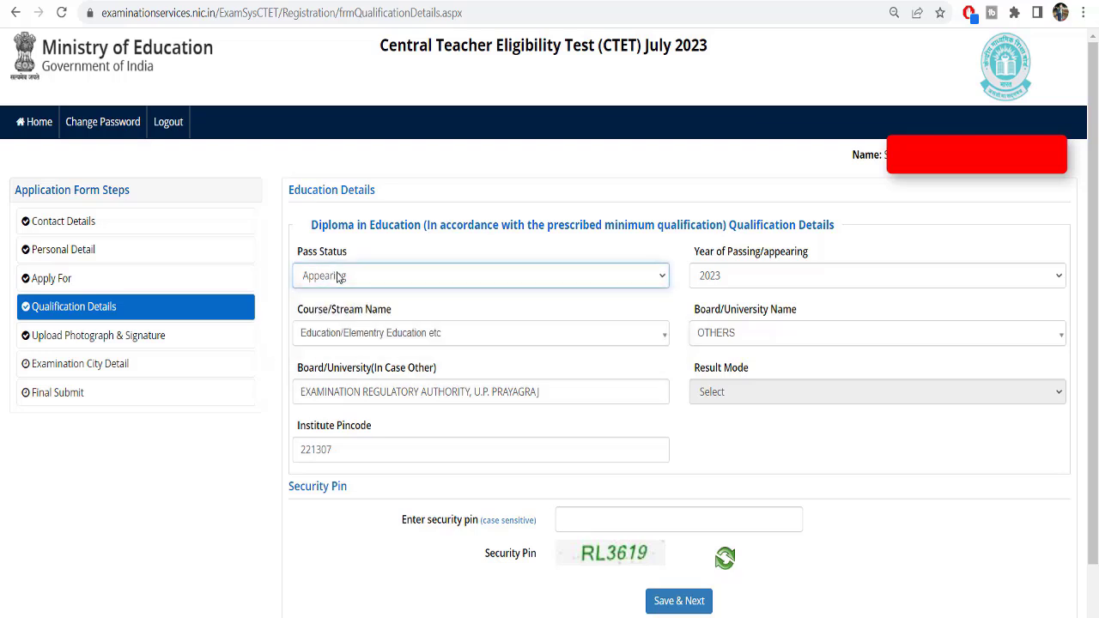
{"action": "left_click", "coordinate": [298, 450]}
{"action": "double_click", "coordinate": [299, 450]}
{"action": "left_click_drag", "start_coordinate": [303, 369], "coordinate": [468, 369]}
{"action": "left_click_drag", "start_coordinate": [690, 308], "coordinate": [800, 314]}
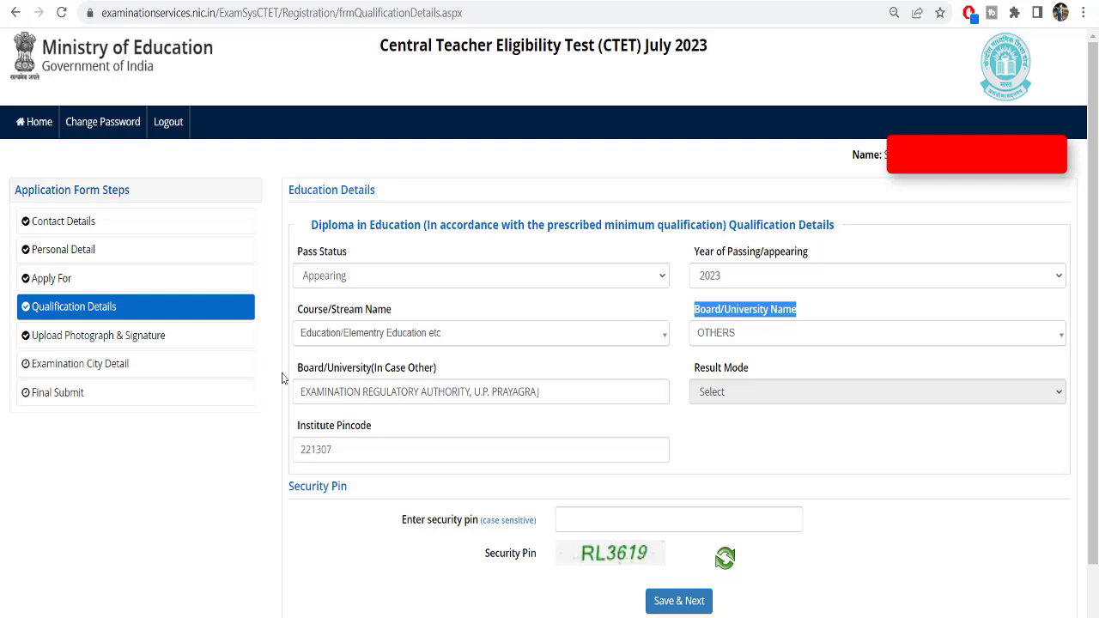
{"action": "left_click_drag", "start_coordinate": [294, 369], "coordinate": [458, 370]}
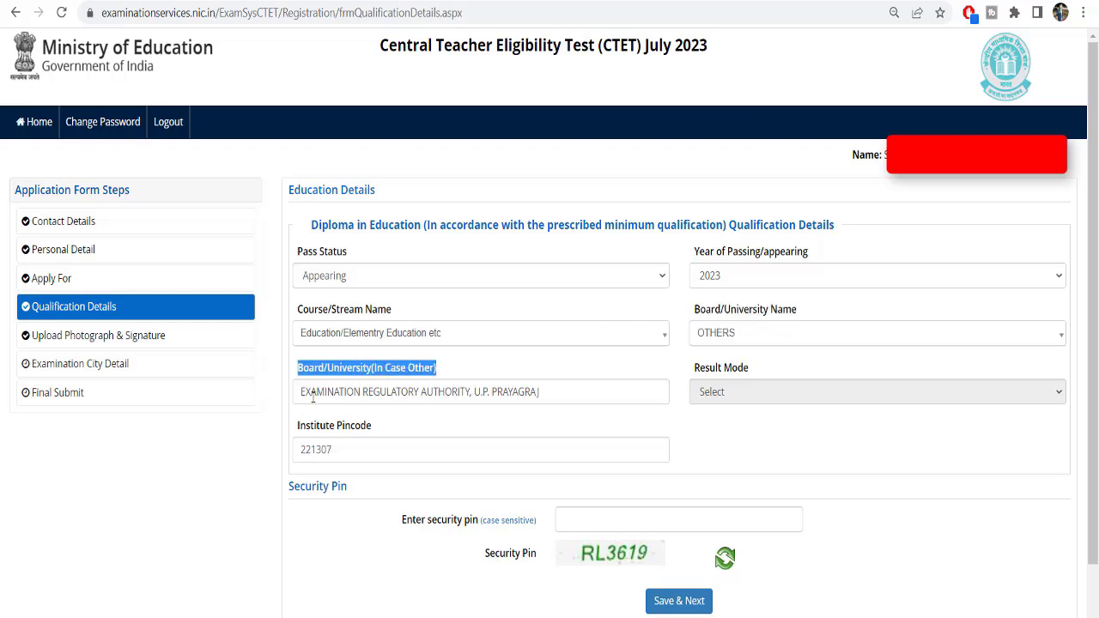
{"action": "left_click_drag", "start_coordinate": [303, 393], "coordinate": [330, 389]}
{"action": "left_click", "coordinate": [551, 394]}
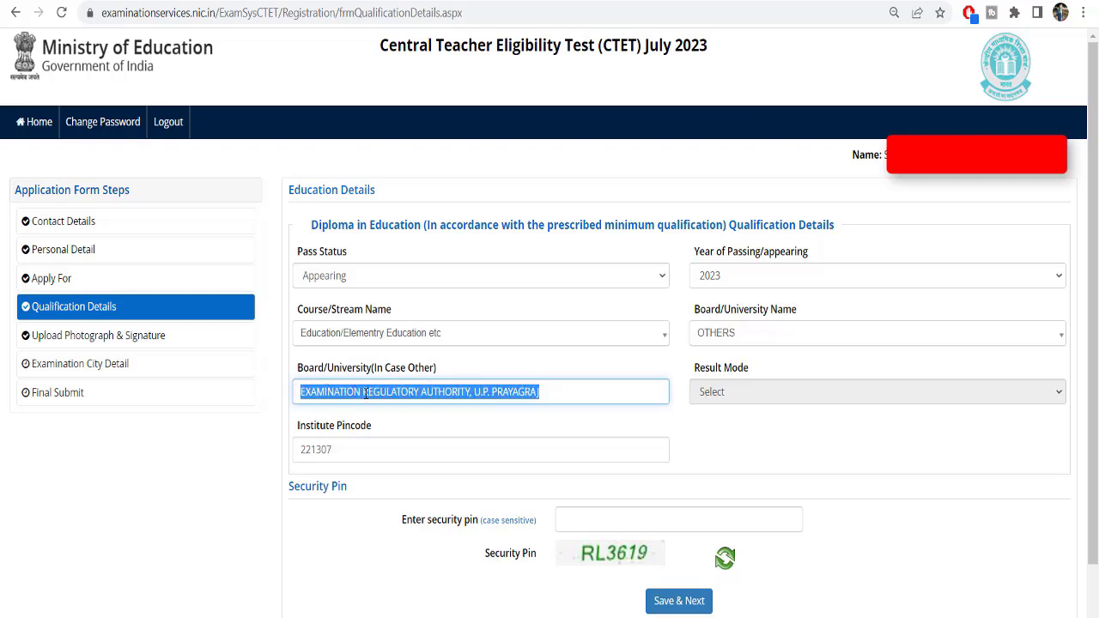
{"action": "left_click_drag", "start_coordinate": [562, 388], "coordinate": [492, 391]}
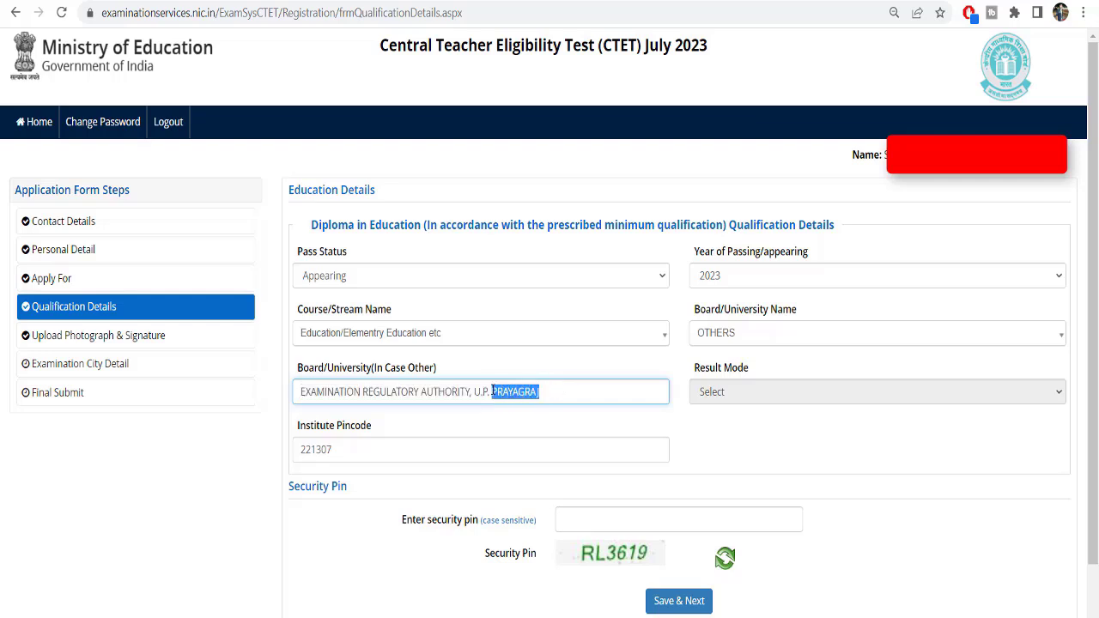
{"action": "left_click", "coordinate": [411, 392]}
{"action": "left_click_drag", "start_coordinate": [301, 373], "coordinate": [426, 369]}
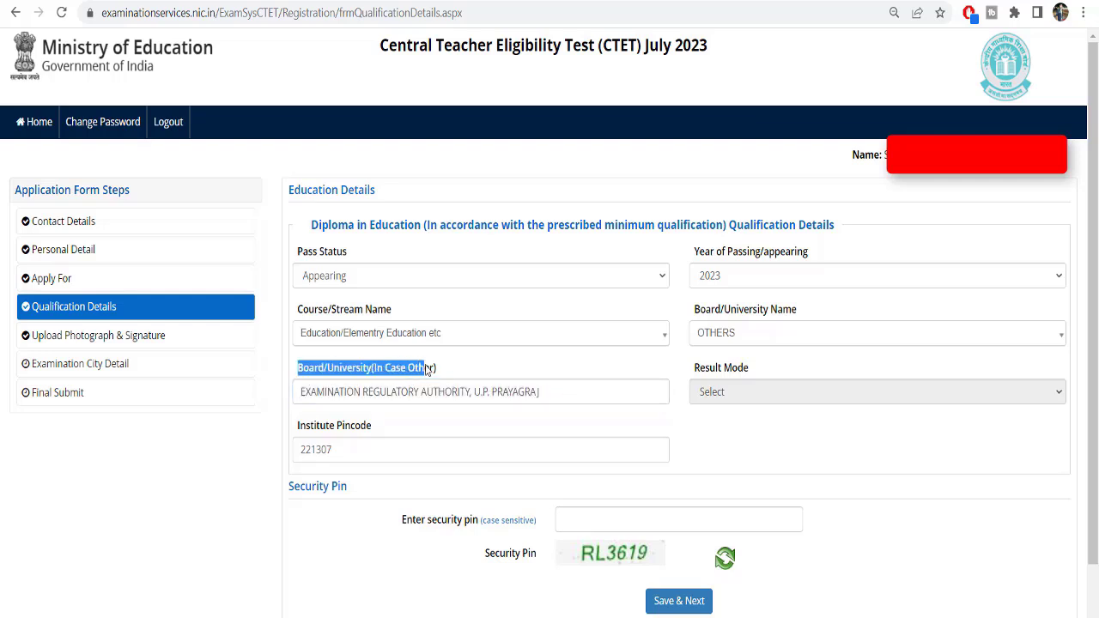
{"action": "left_click", "coordinate": [539, 391]}
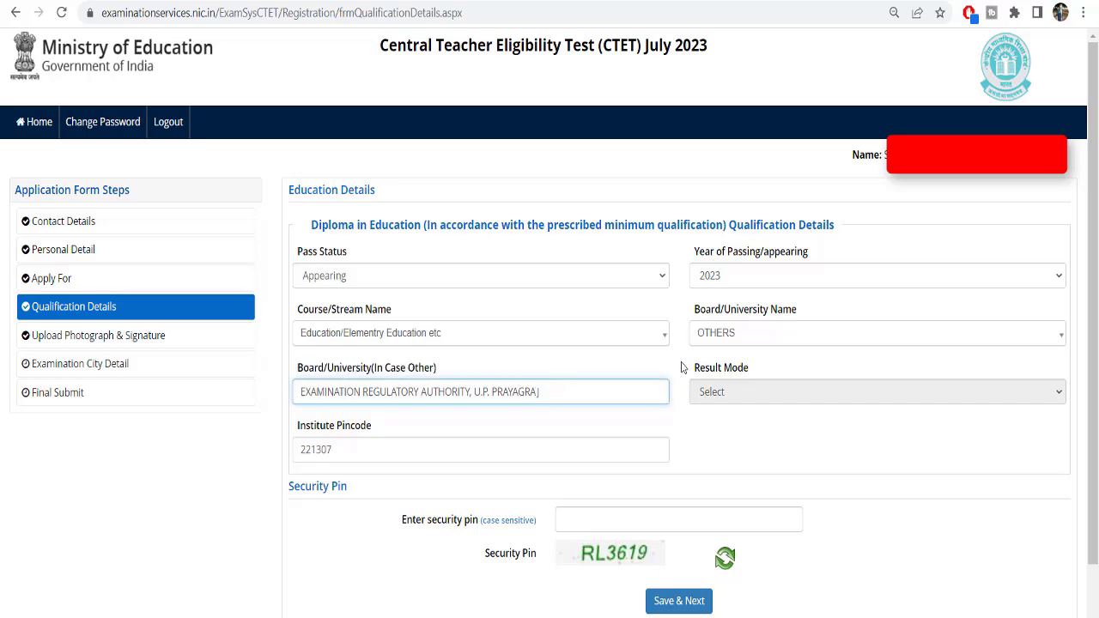
Set the Board/University Name to the Kallupatti, Madurai institute
{"action": "left_click", "coordinate": [719, 333]}
{"action": "scroll", "coordinate": [742, 455], "scroll_direction": "up", "scroll_amount": 5}
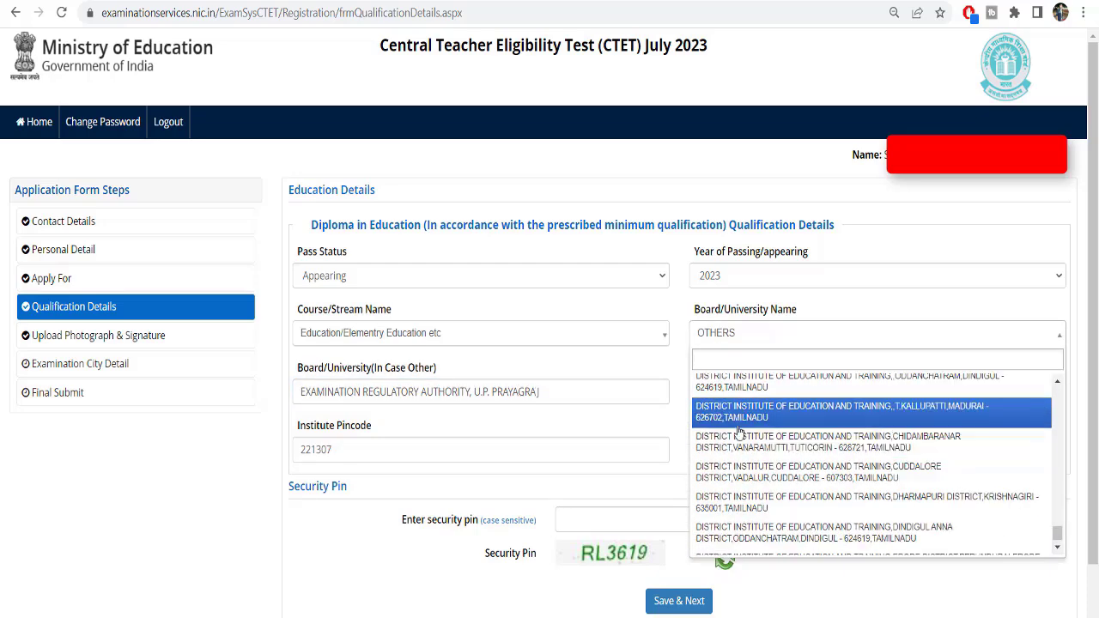
{"action": "left_click", "coordinate": [739, 426]}
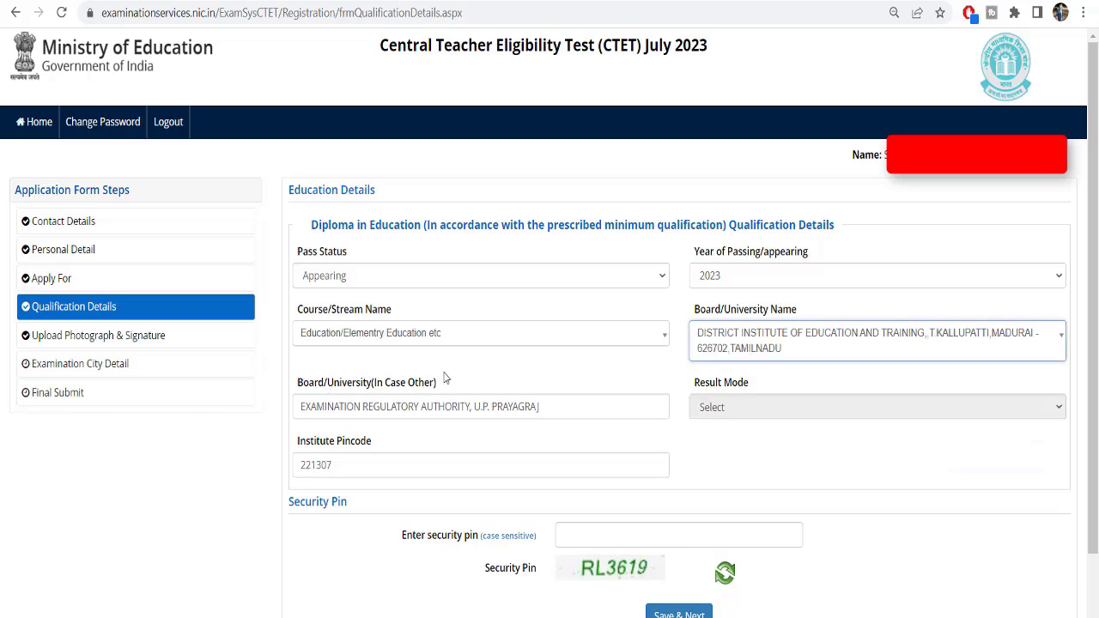
{"action": "left_click_drag", "start_coordinate": [300, 391], "coordinate": [461, 390]}
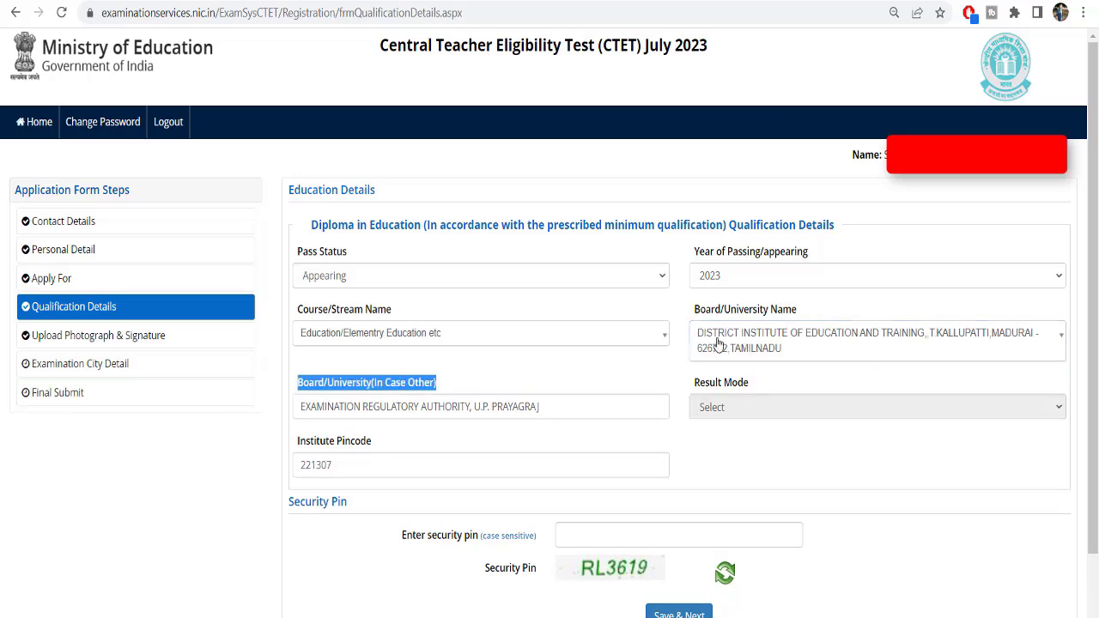
{"action": "left_click", "coordinate": [718, 345]}
{"action": "left_click", "coordinate": [517, 391]}
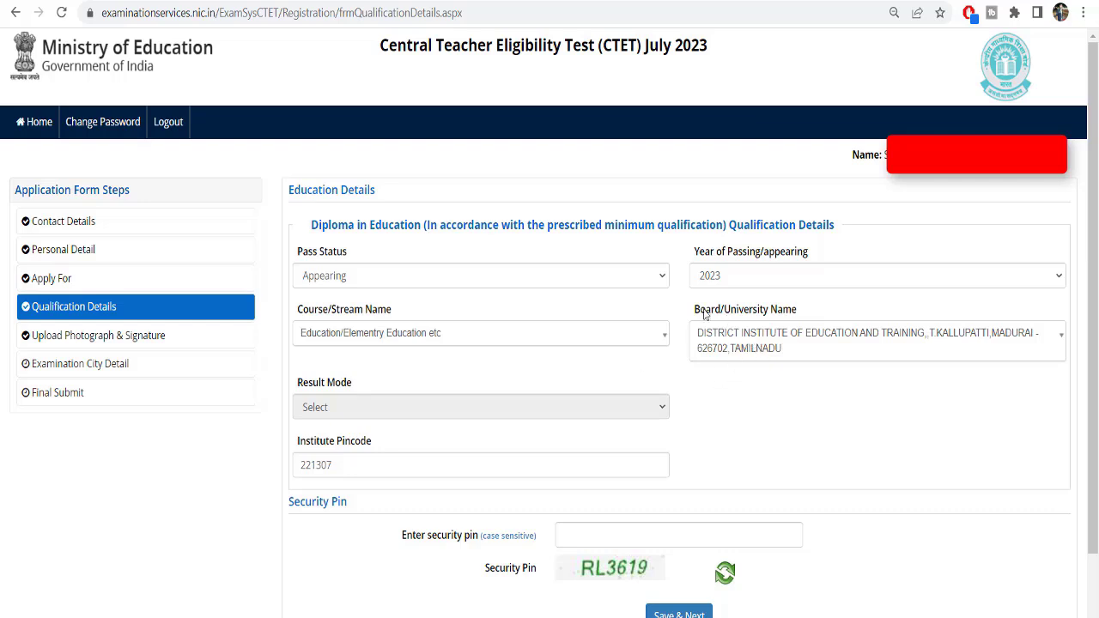
Return the board to OTHERS and put focus in the now-empty other-board name field
{"action": "left_click_drag", "start_coordinate": [695, 310], "coordinate": [786, 318]}
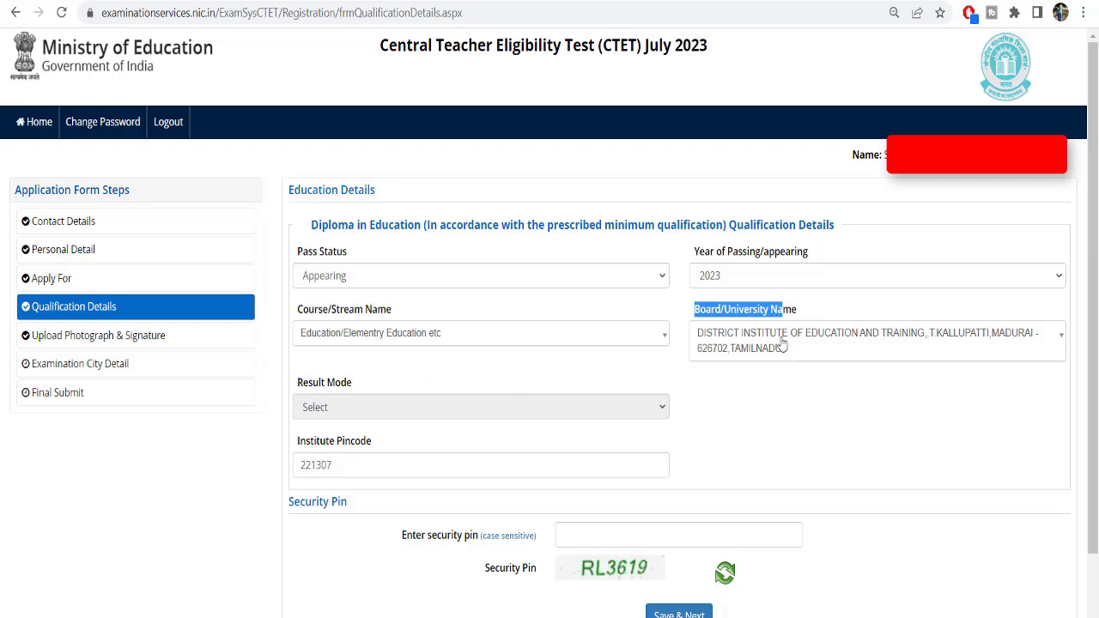
{"action": "left_click", "coordinate": [726, 350]}
{"action": "scroll", "coordinate": [1062, 552], "scroll_direction": "down", "scroll_amount": 3}
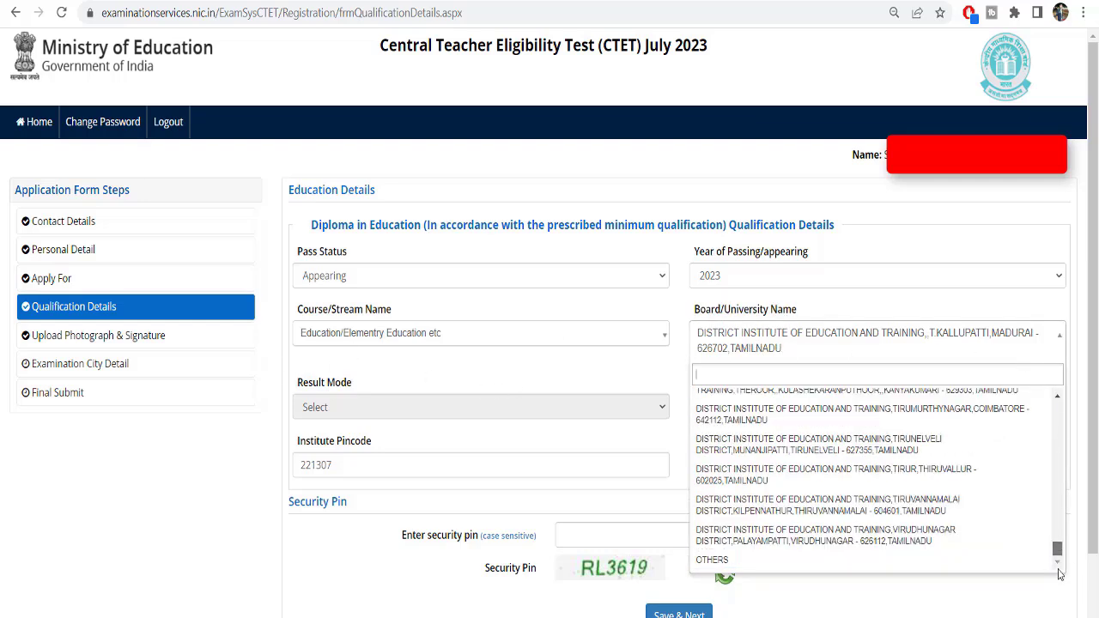
{"action": "left_click", "coordinate": [743, 562]}
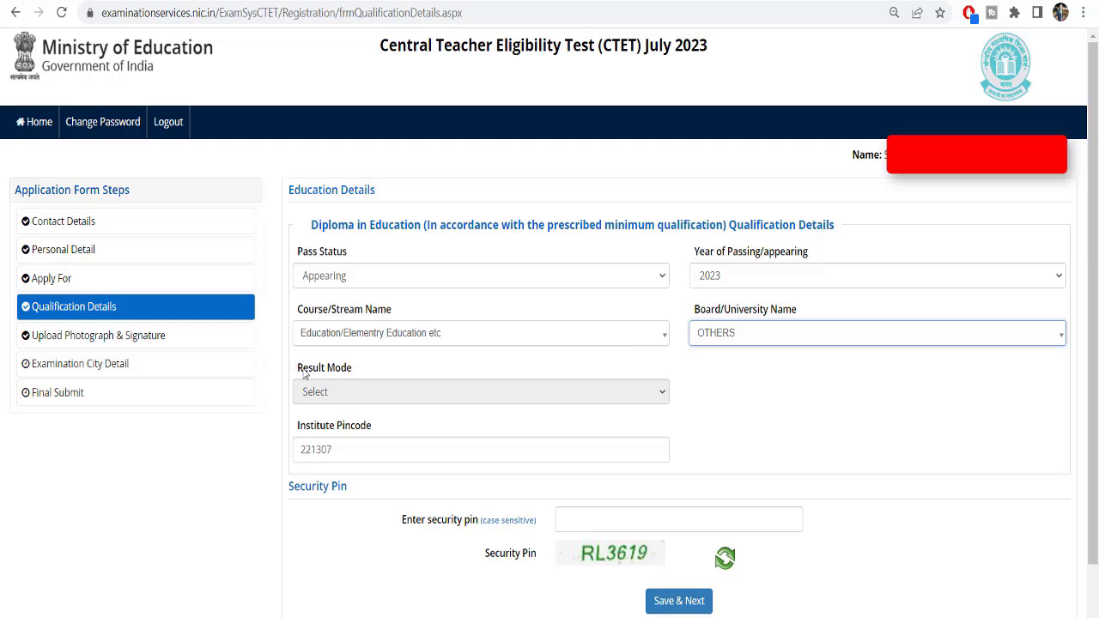
{"action": "left_click_drag", "start_coordinate": [295, 369], "coordinate": [395, 369]}
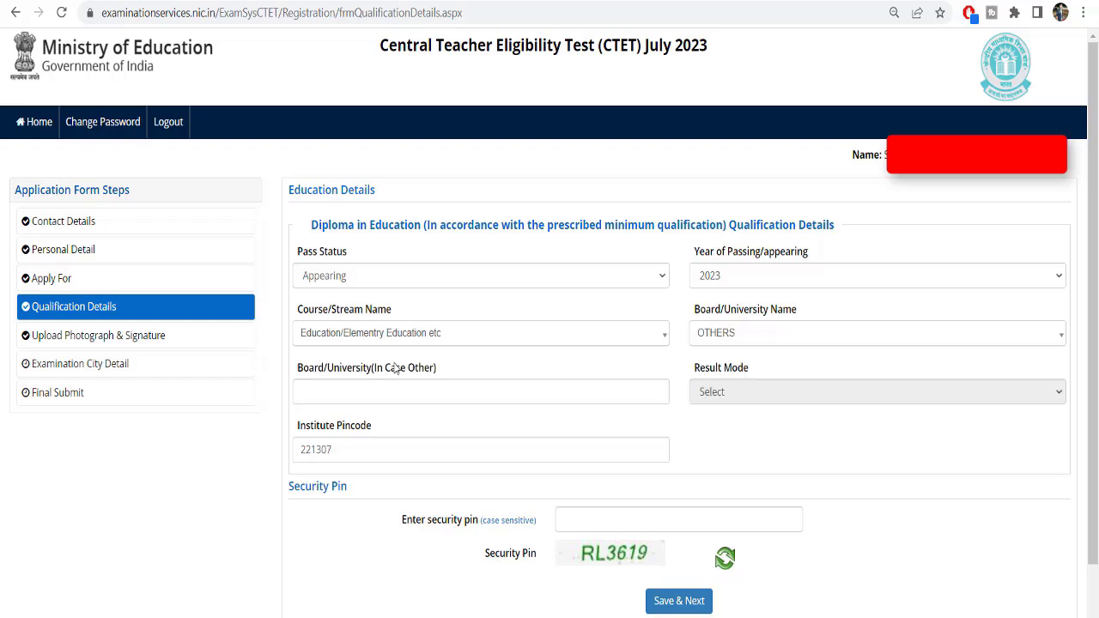
{"action": "left_click", "coordinate": [382, 392]}
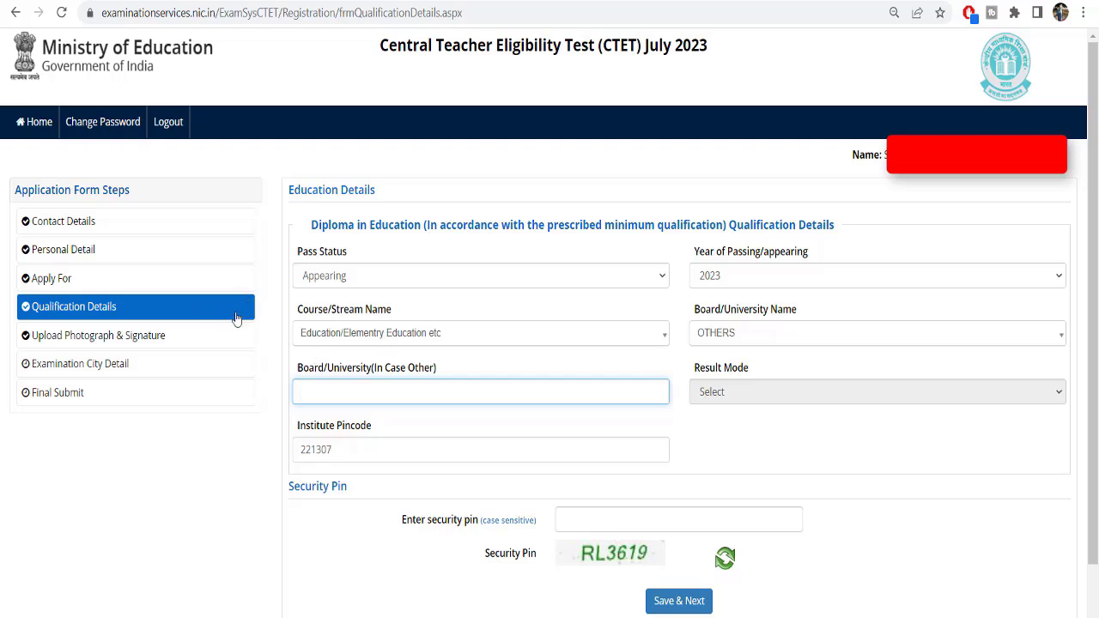
{"action": "left_click_drag", "start_coordinate": [711, 45], "coordinate": [646, 53]}
{"action": "left_click", "coordinate": [725, 53]}
{"action": "left_click", "coordinate": [643, 83]}
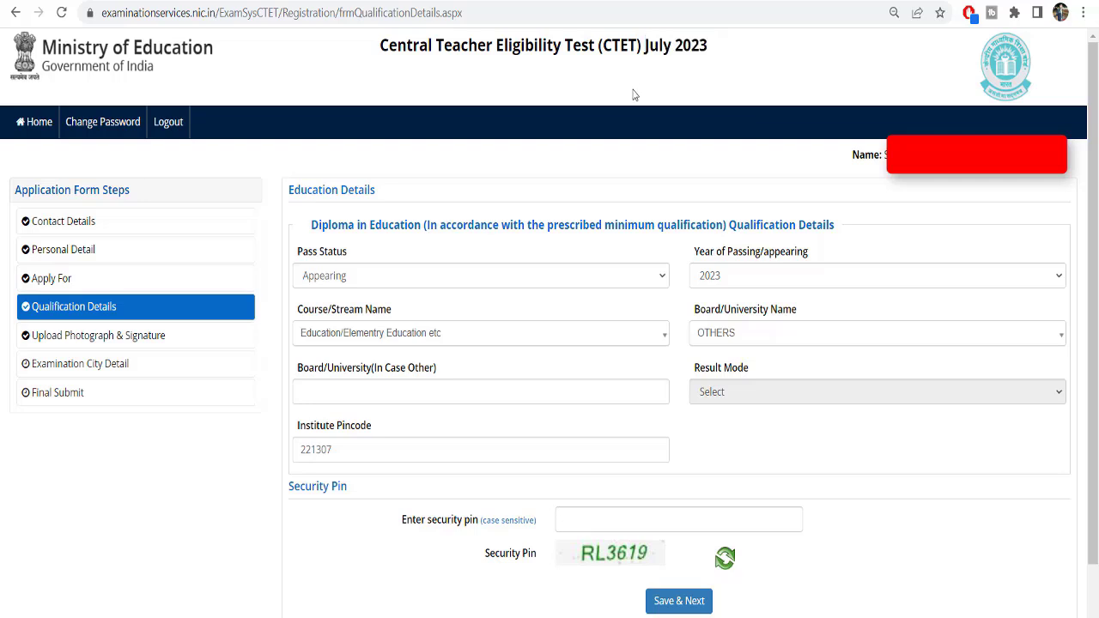